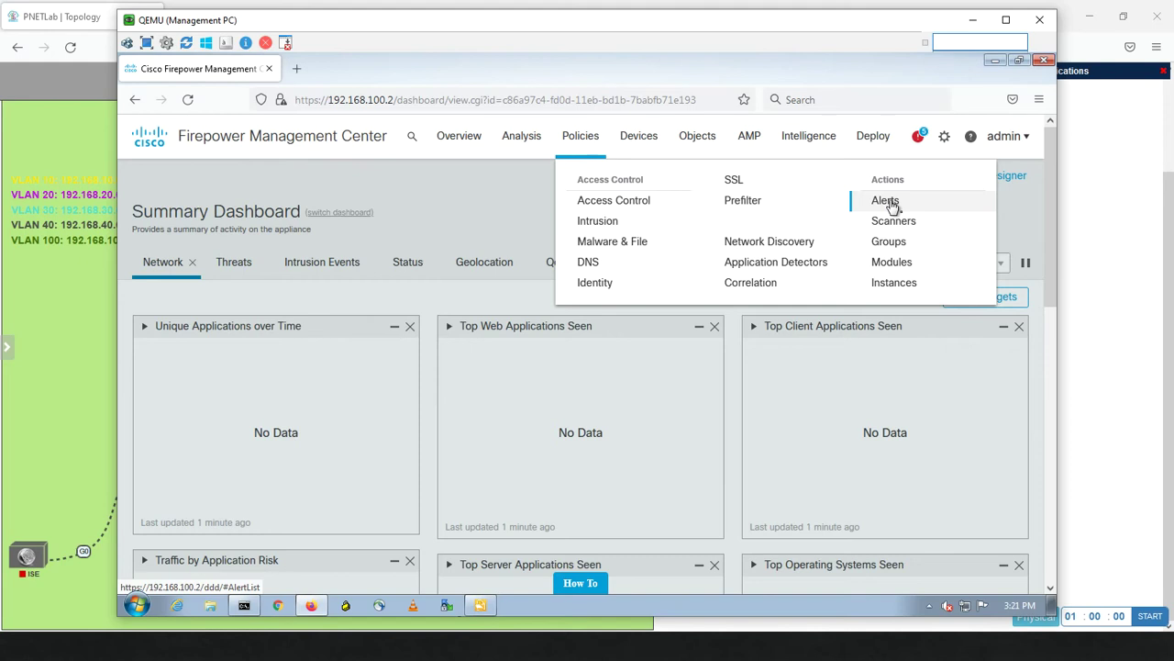
Open the Alerts page and list the Email, SNMP and Syslog alert types to create.
{"action": "left_click", "coordinate": [888, 202]}
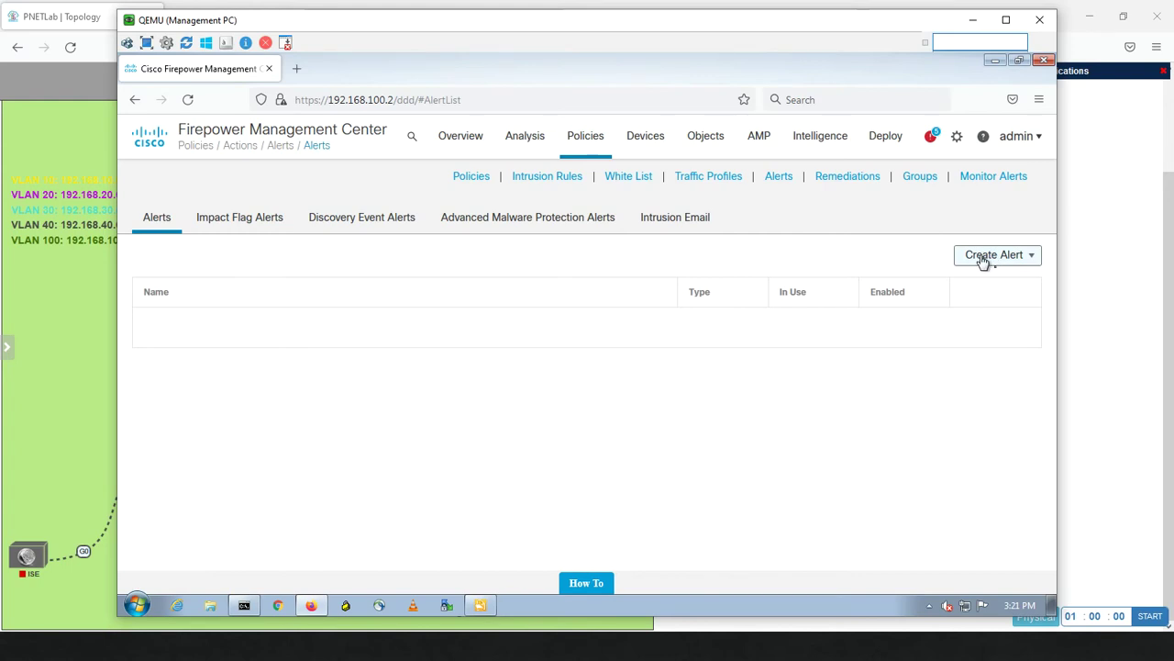
{"action": "left_click", "coordinate": [1033, 259]}
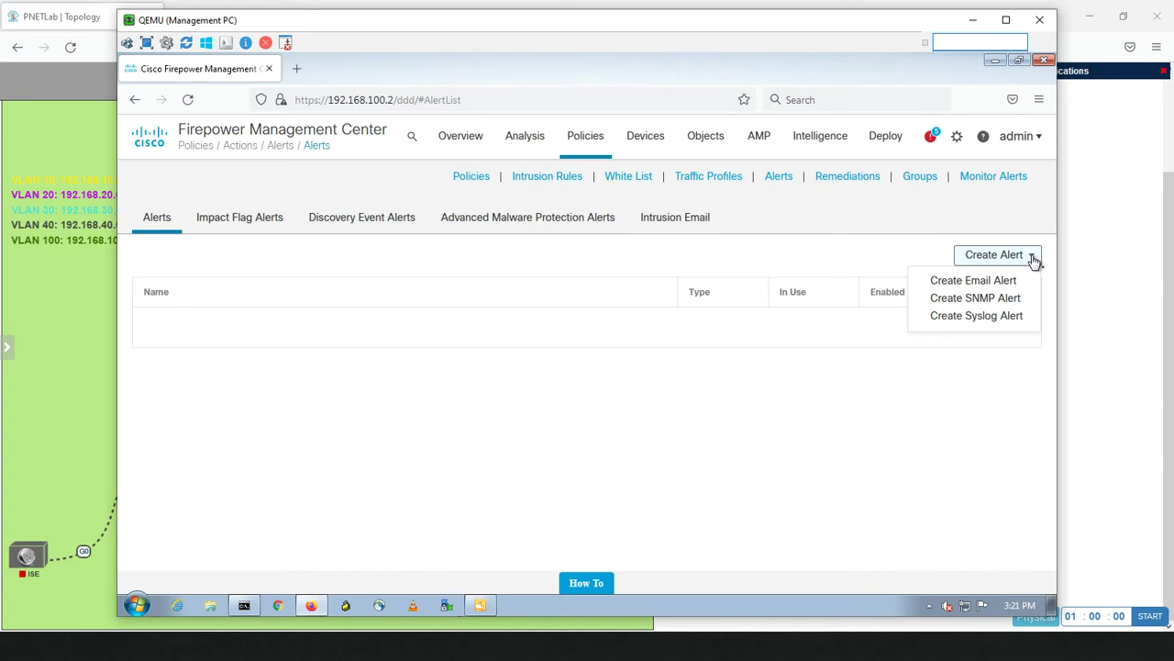
Create and save the email alert Miaari-Email with the recipient and sender e-mail addresses.
{"action": "left_click", "coordinate": [965, 280]}
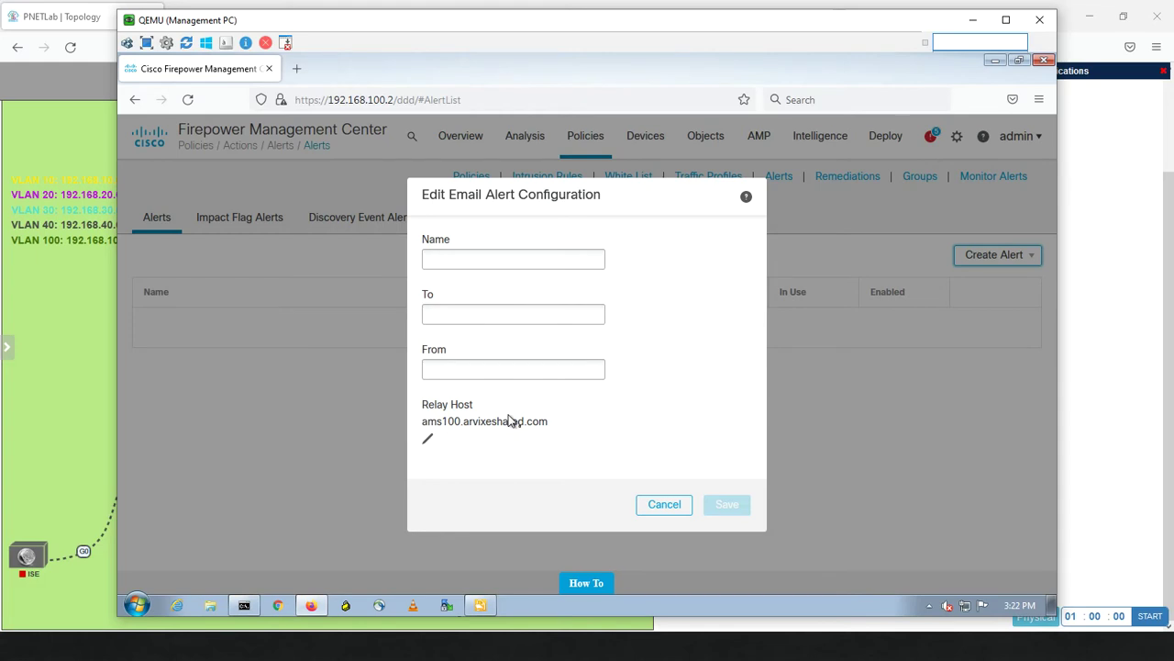
{"action": "left_click", "coordinate": [446, 261]}
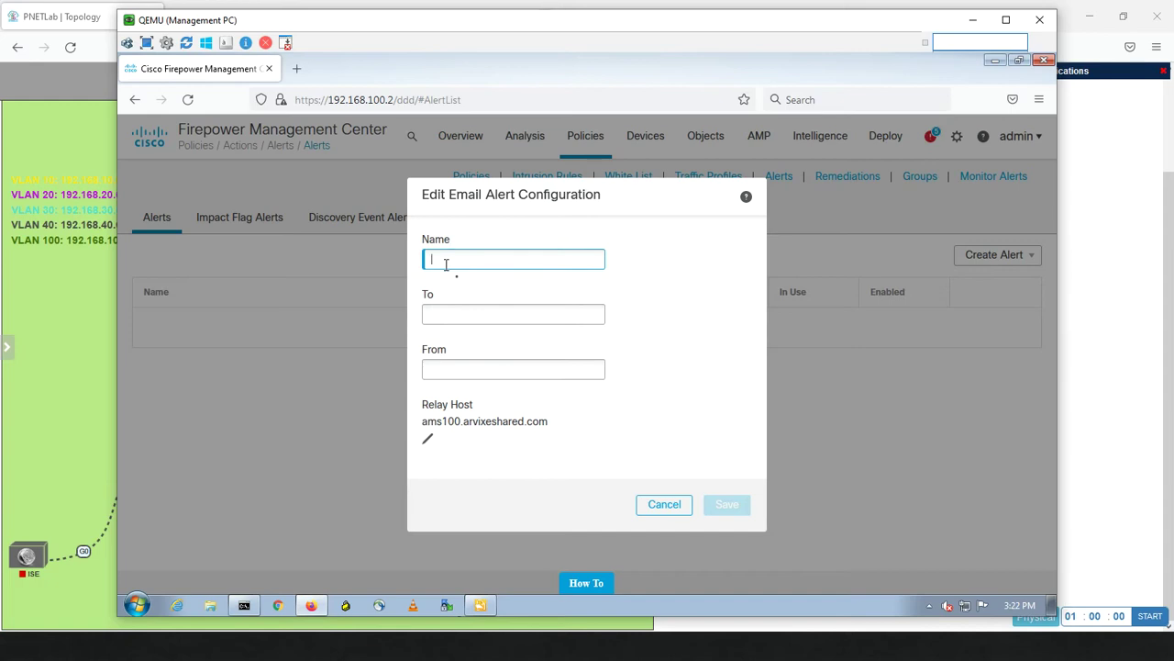
{"action": "type", "text": "Miaari-Email"}
{"action": "left_click", "coordinate": [454, 313]}
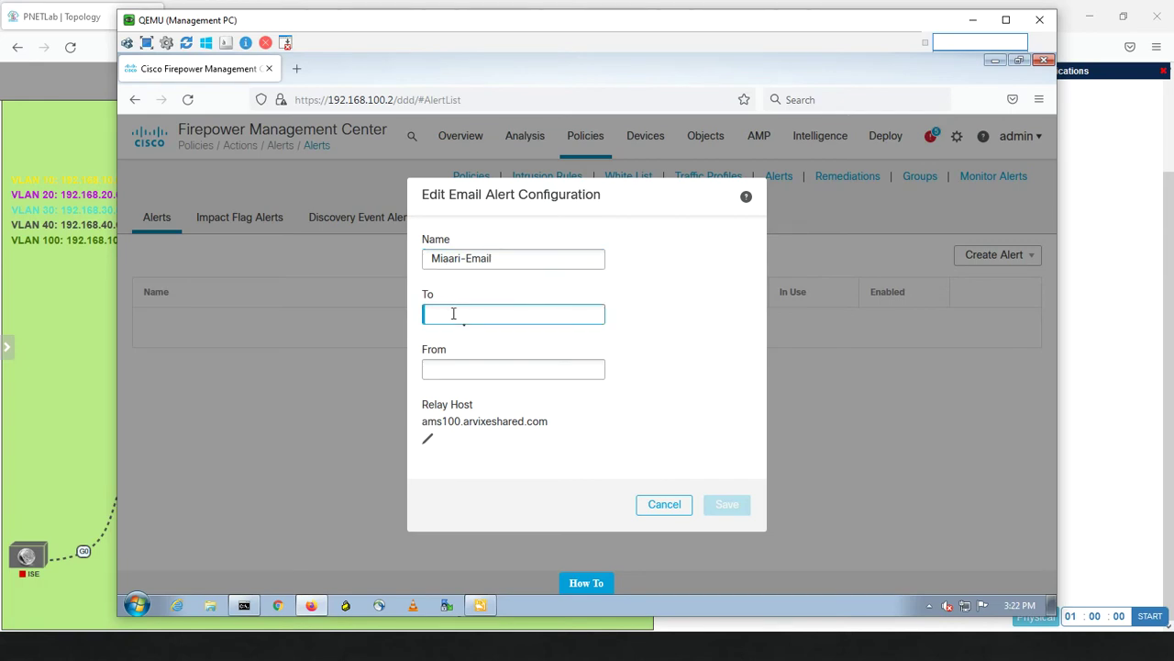
{"action": "key", "text": "Tab"}
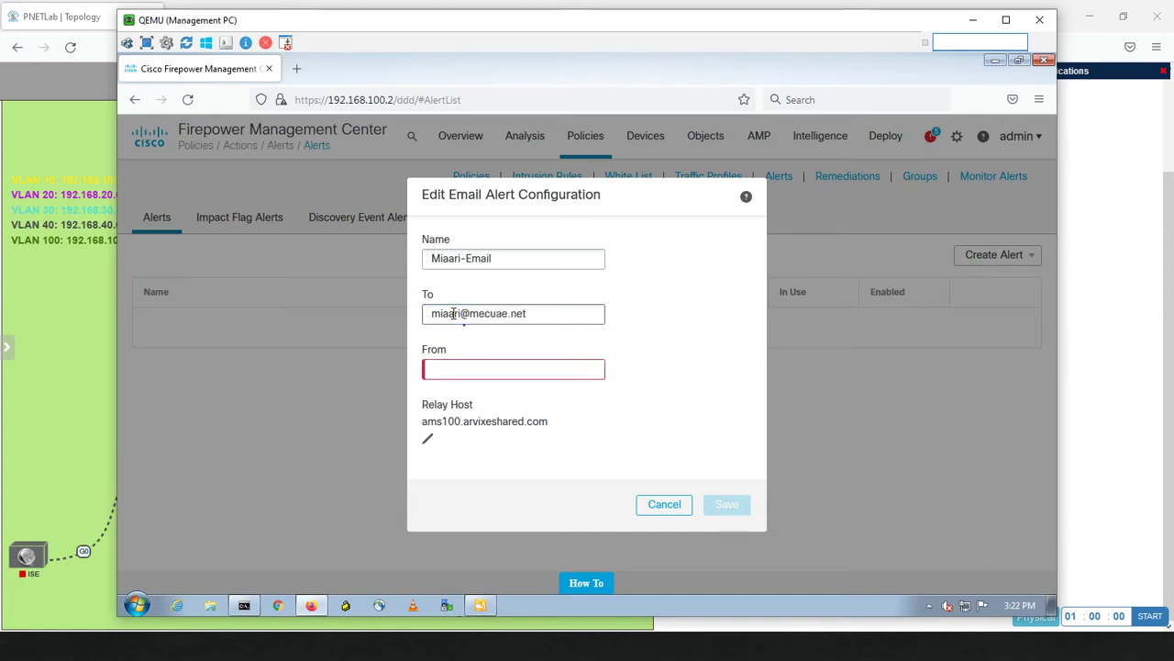
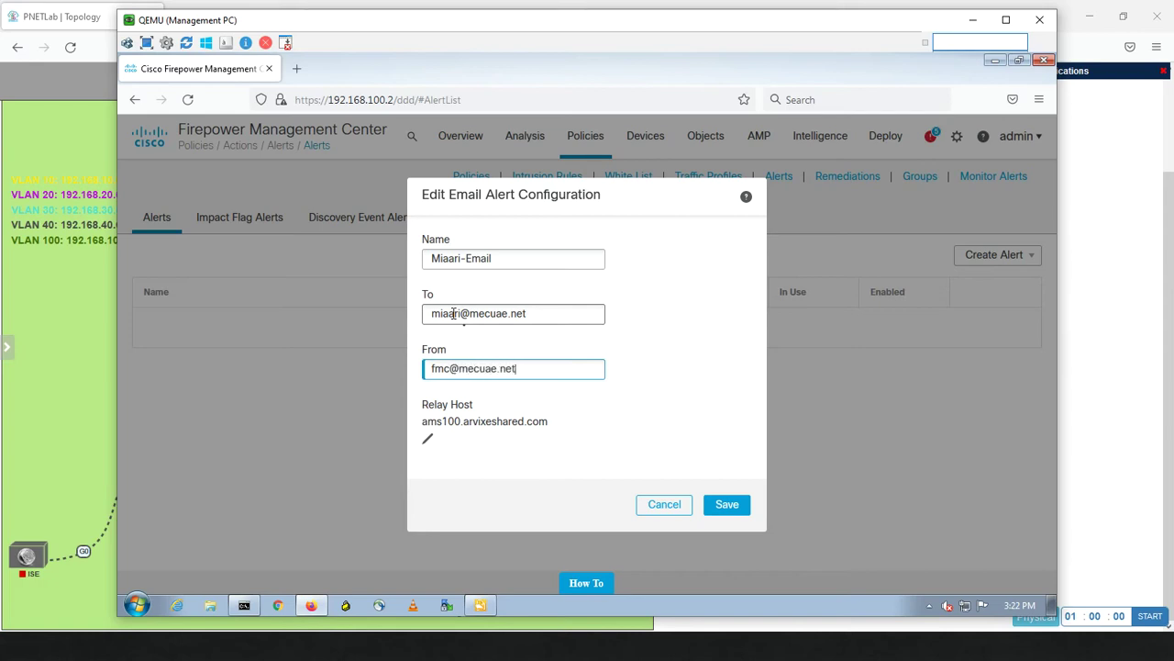
{"action": "left_click", "coordinate": [722, 503]}
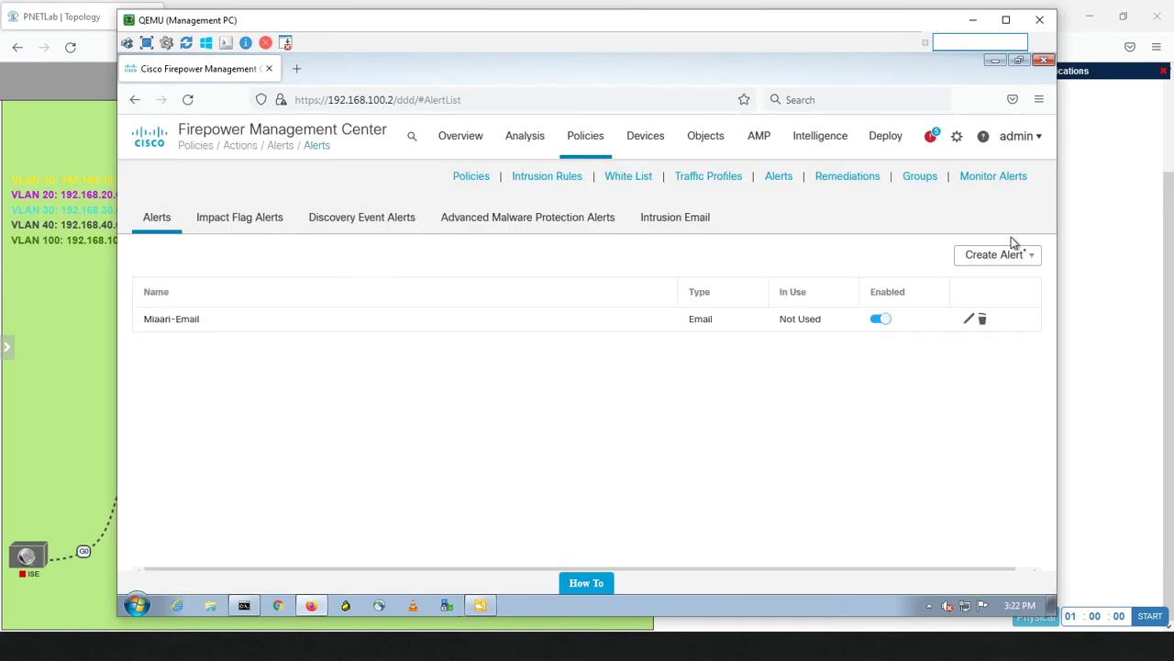
Create and save SNMP v2 alert Miaari-SNMP trapping to 192.168.30.200 with a community string.
{"action": "left_click", "coordinate": [1028, 256]}
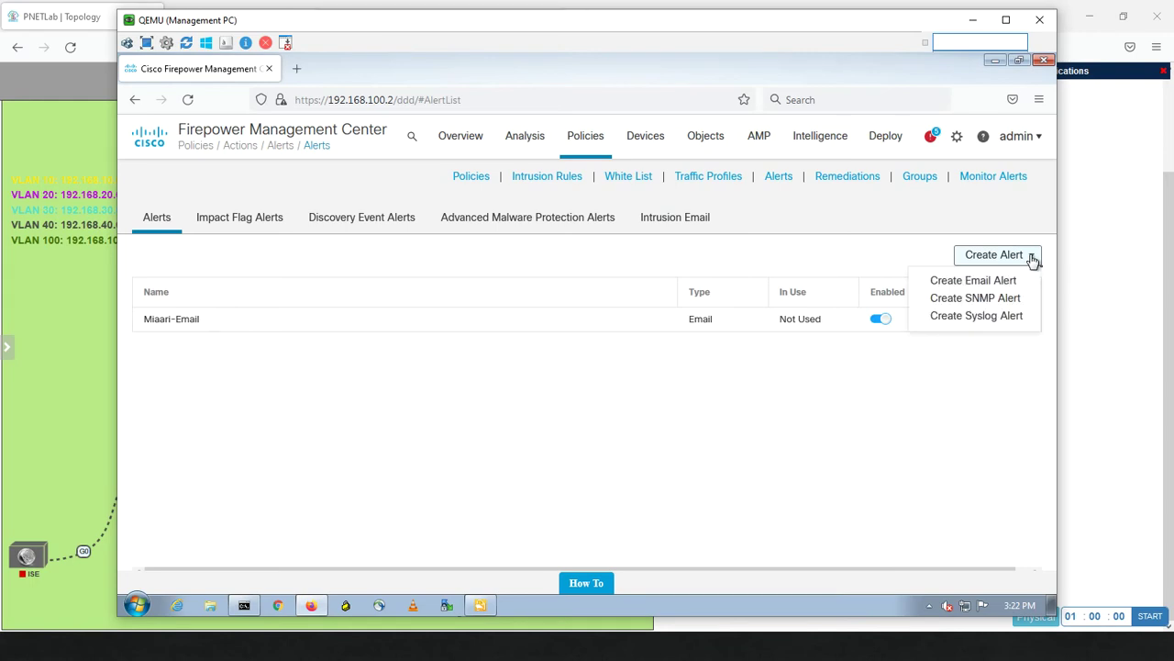
{"action": "left_click", "coordinate": [982, 299]}
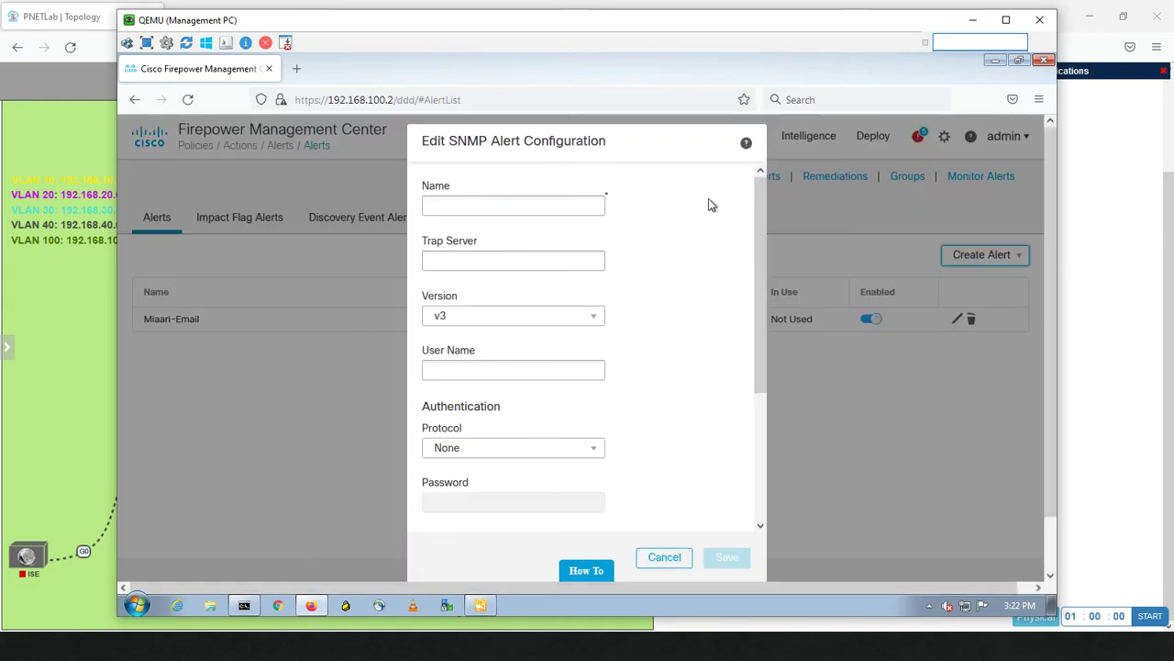
{"action": "left_click", "coordinate": [512, 211]}
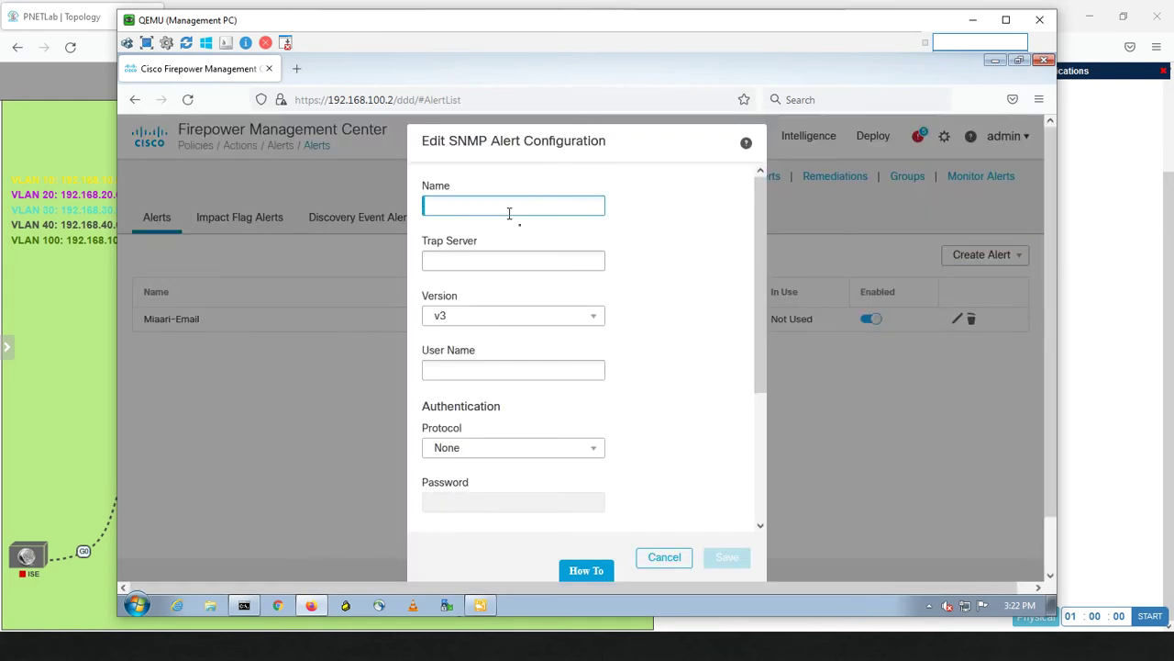
{"action": "type", "text": "Miaari-SNMP"}
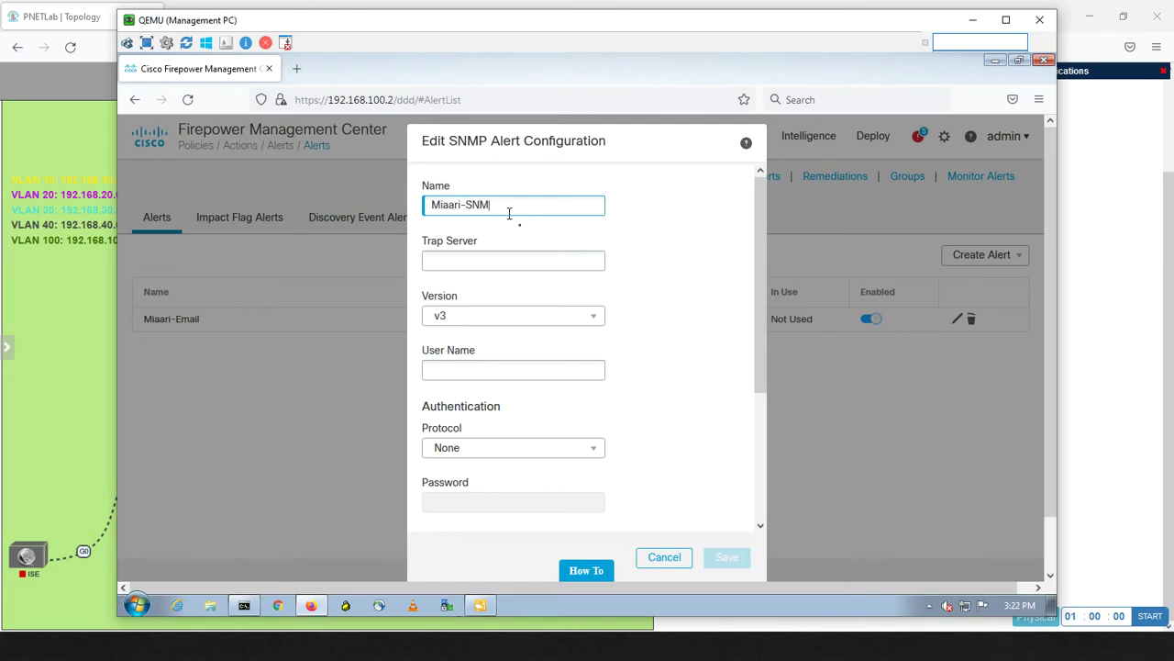
{"action": "left_click", "coordinate": [479, 259]}
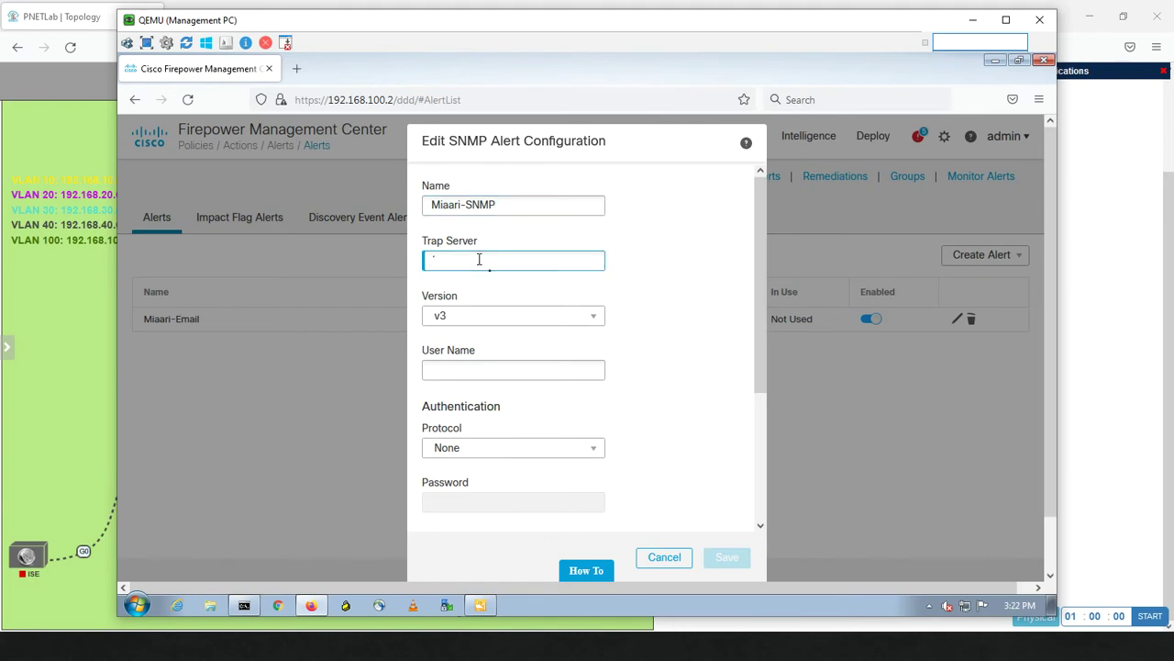
{"action": "type", "text": "192.168"}
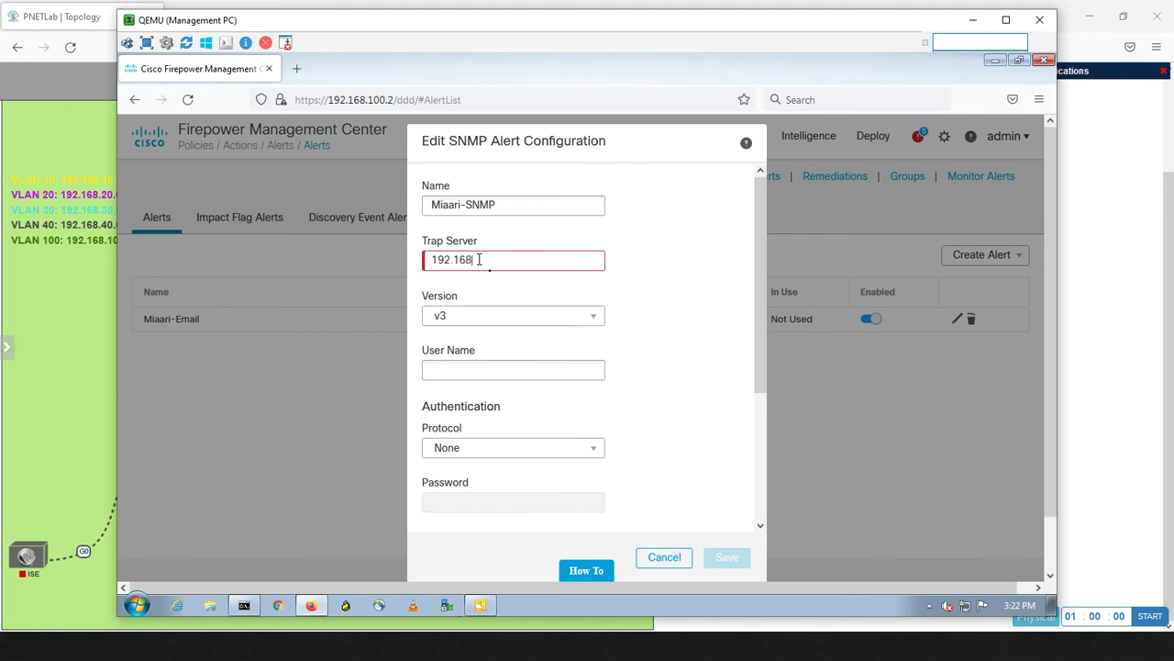
{"action": "type", "text": ".30.200"}
{"action": "left_click", "coordinate": [493, 323]}
{"action": "left_click", "coordinate": [472, 353]}
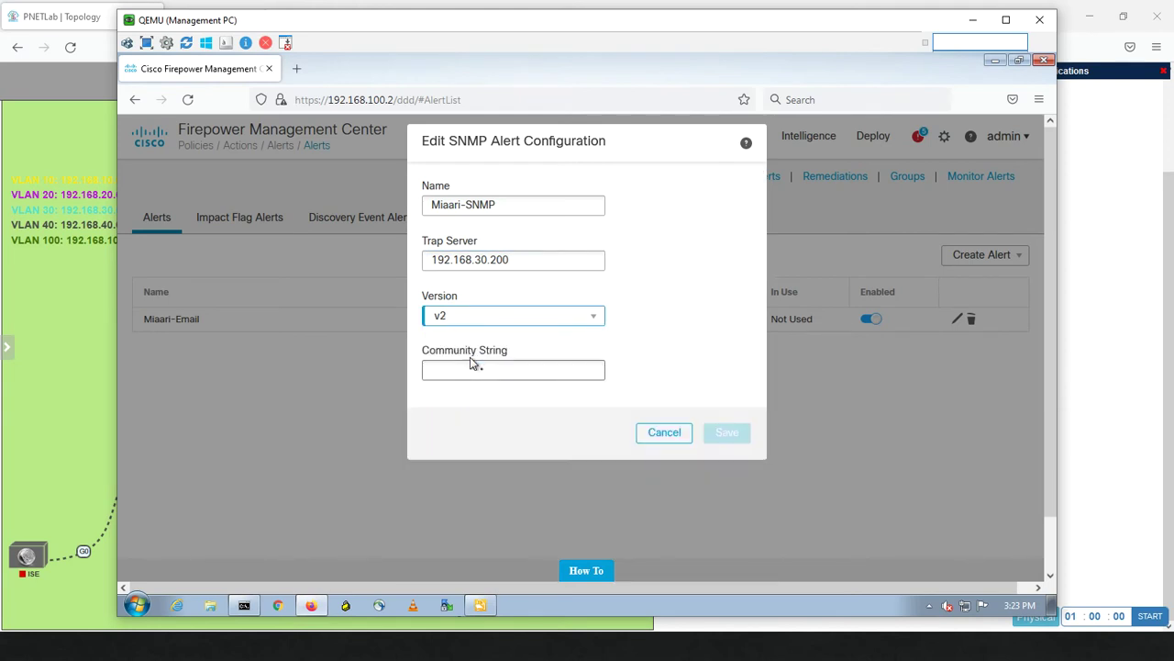
{"action": "left_click", "coordinate": [456, 368]}
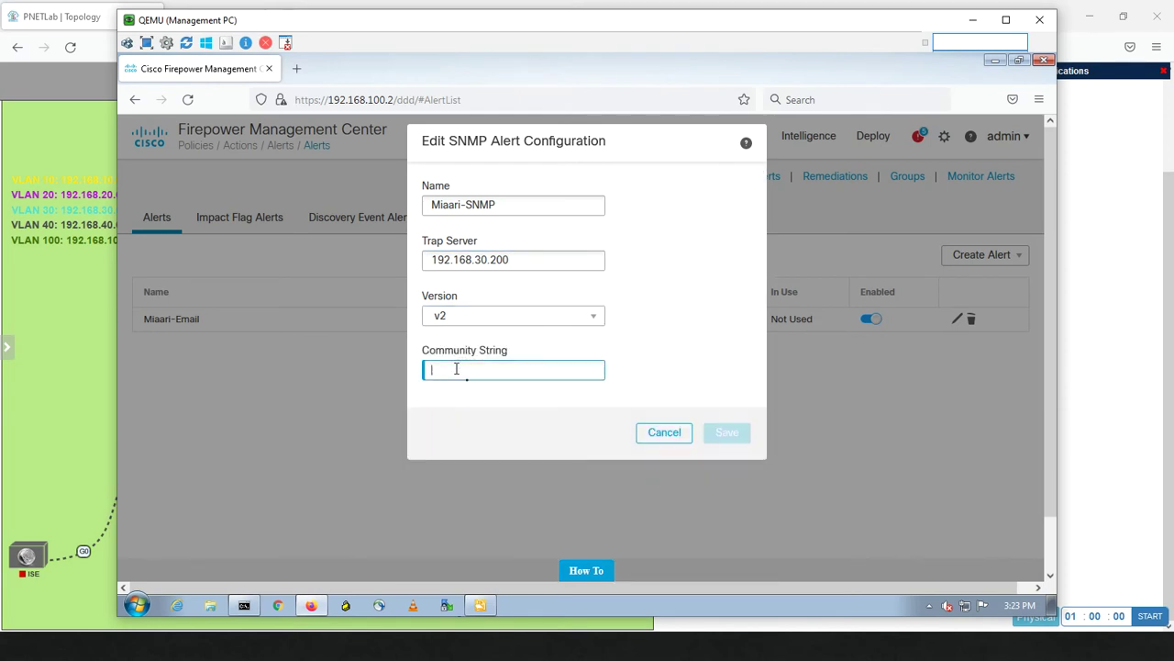
{"action": "type", "text": "admin123"}
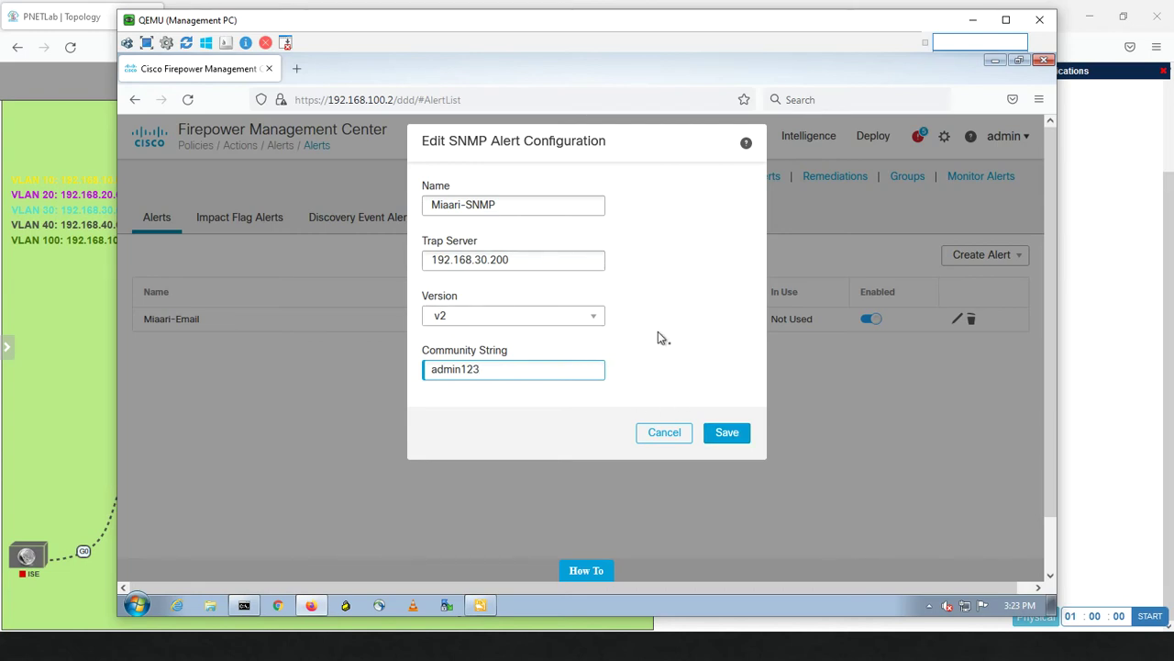
{"action": "left_click", "coordinate": [725, 433]}
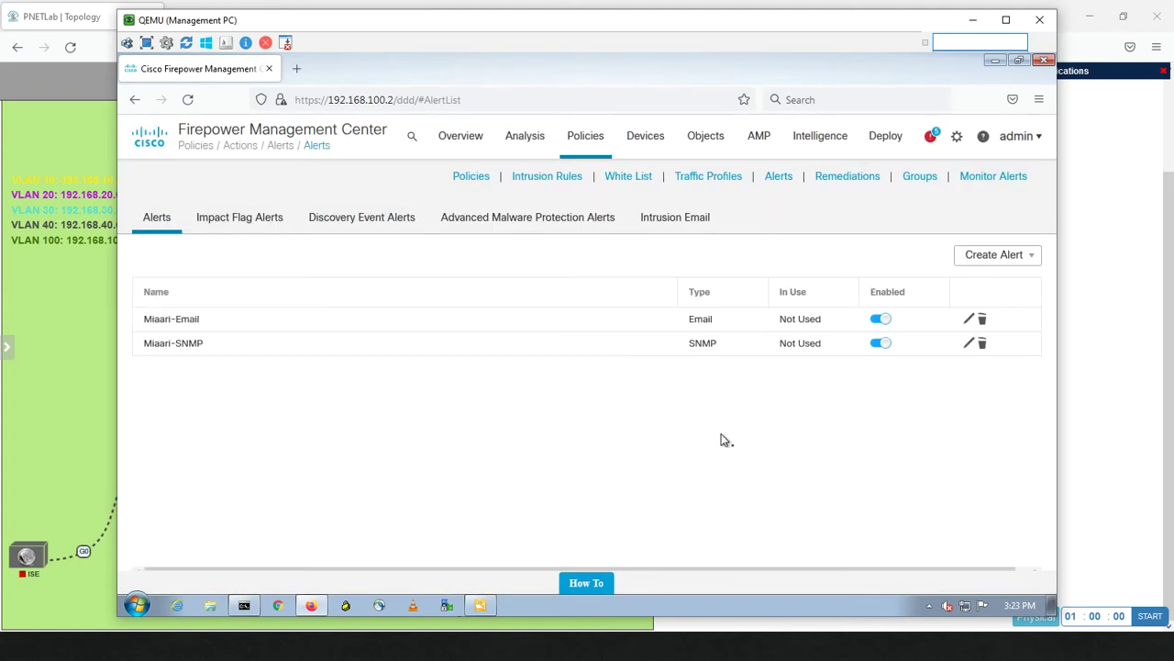
Begin a syslog alert named Miaari-Syslog with host 192.168.100.10, keeping port 514.
{"action": "left_click", "coordinate": [1033, 257]}
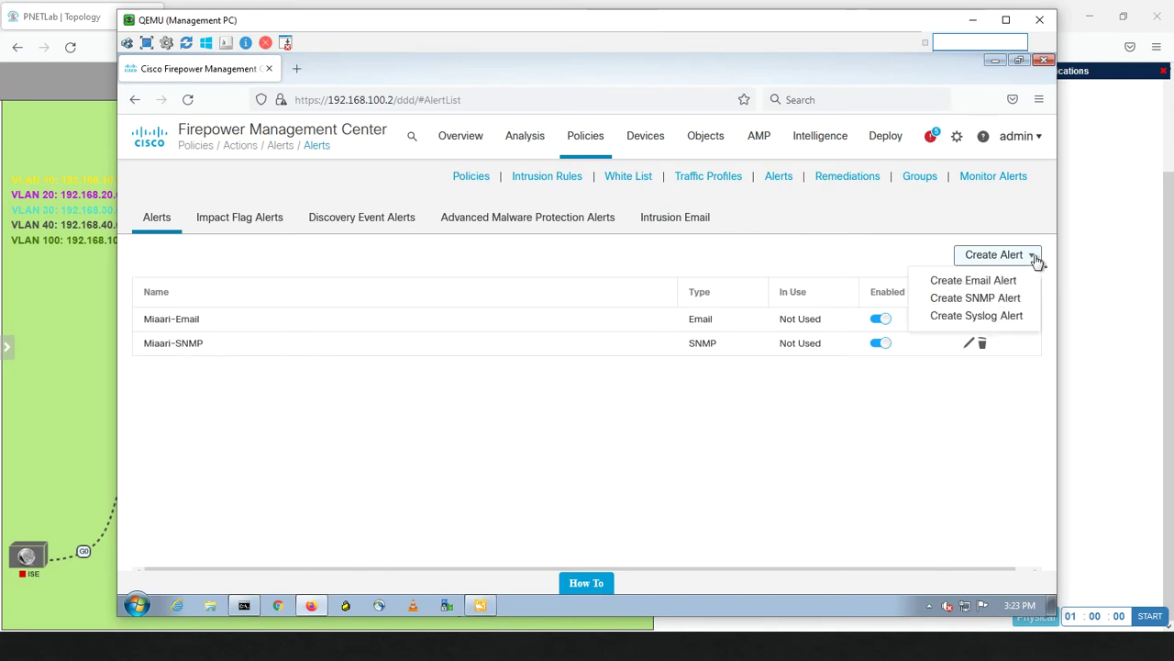
{"action": "left_click", "coordinate": [976, 315]}
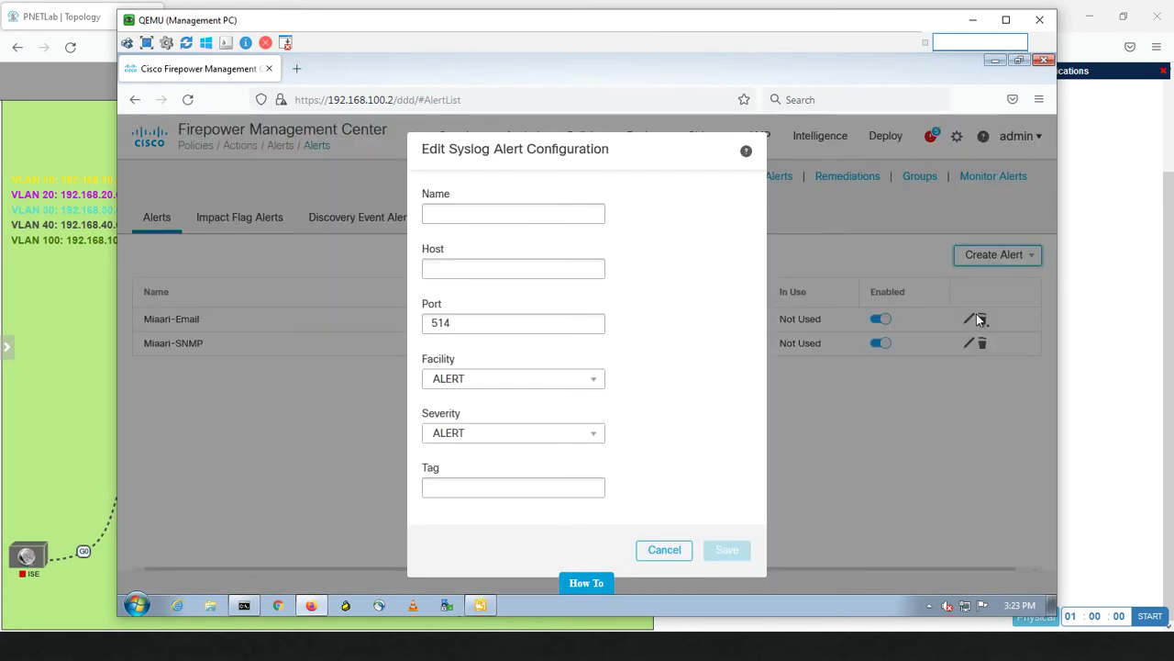
{"action": "left_click", "coordinate": [495, 211]}
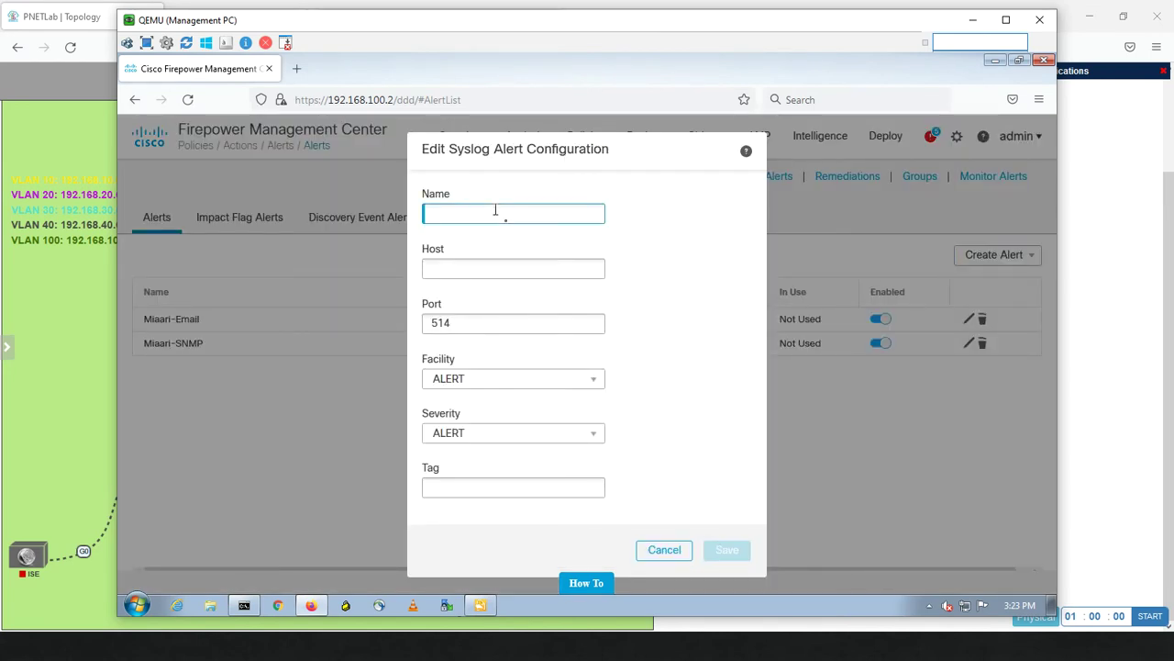
{"action": "type", "text": "Miaari-Syslog"}
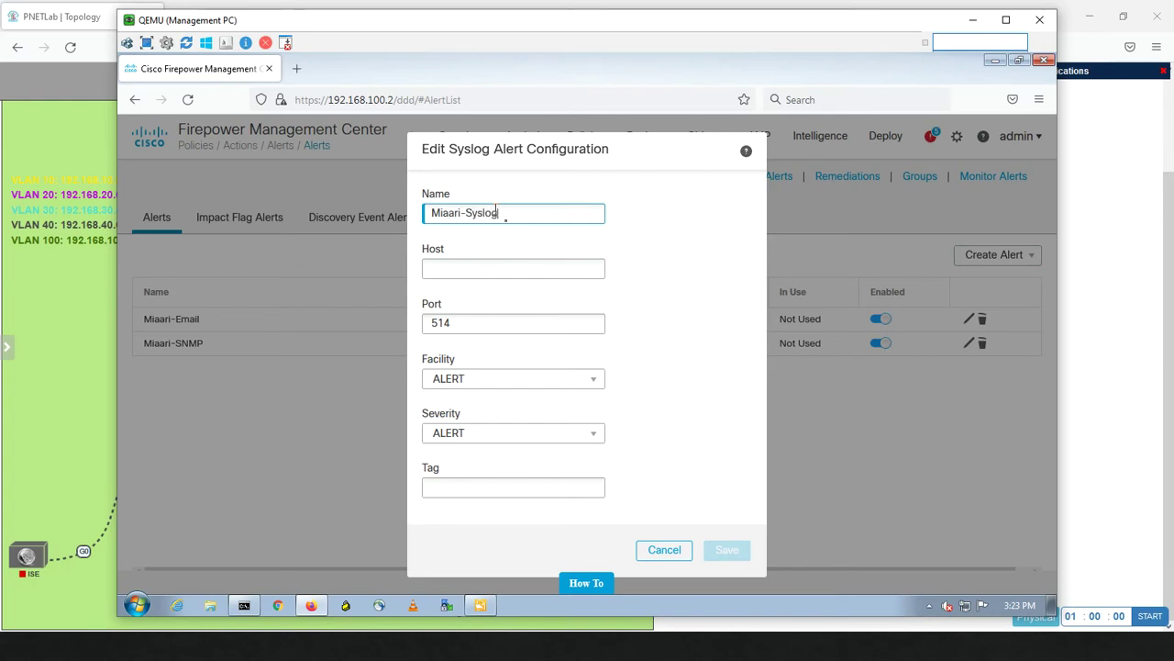
{"action": "left_click", "coordinate": [466, 270]}
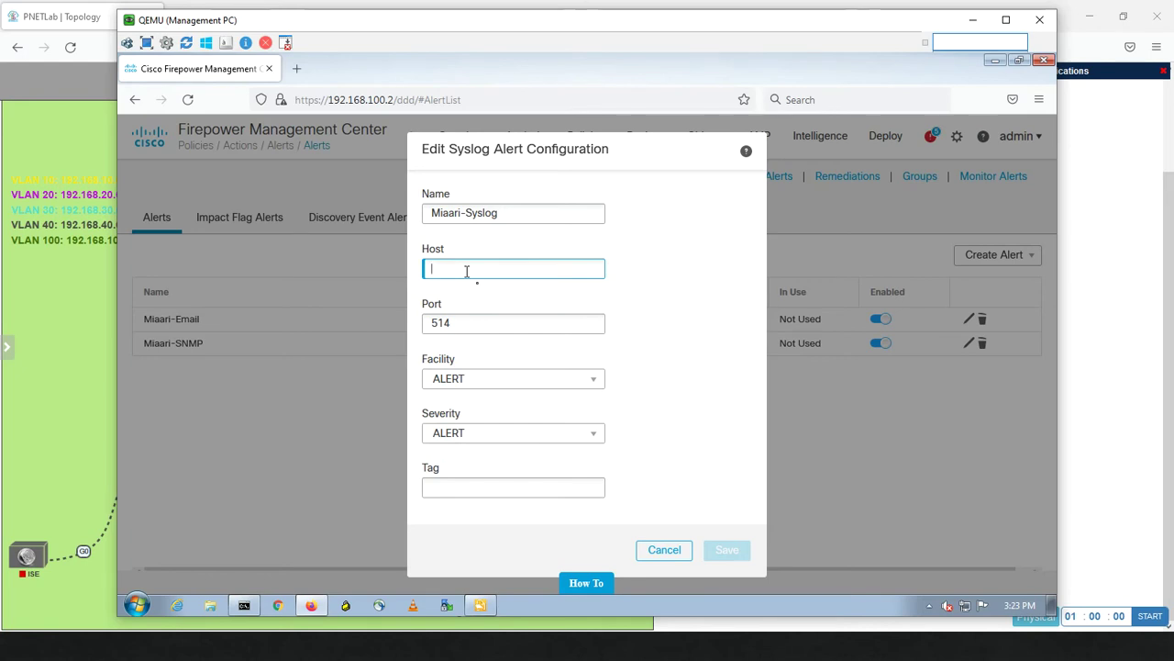
{"action": "type", "text": "192.168.100"}
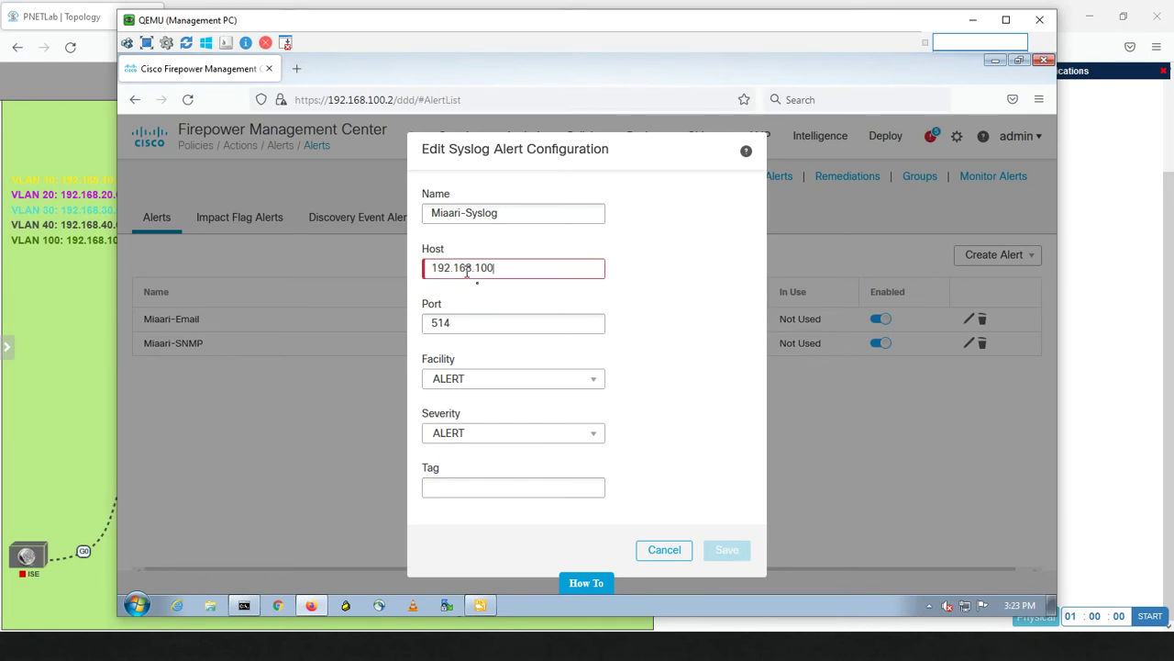
{"action": "type", "text": ".10"}
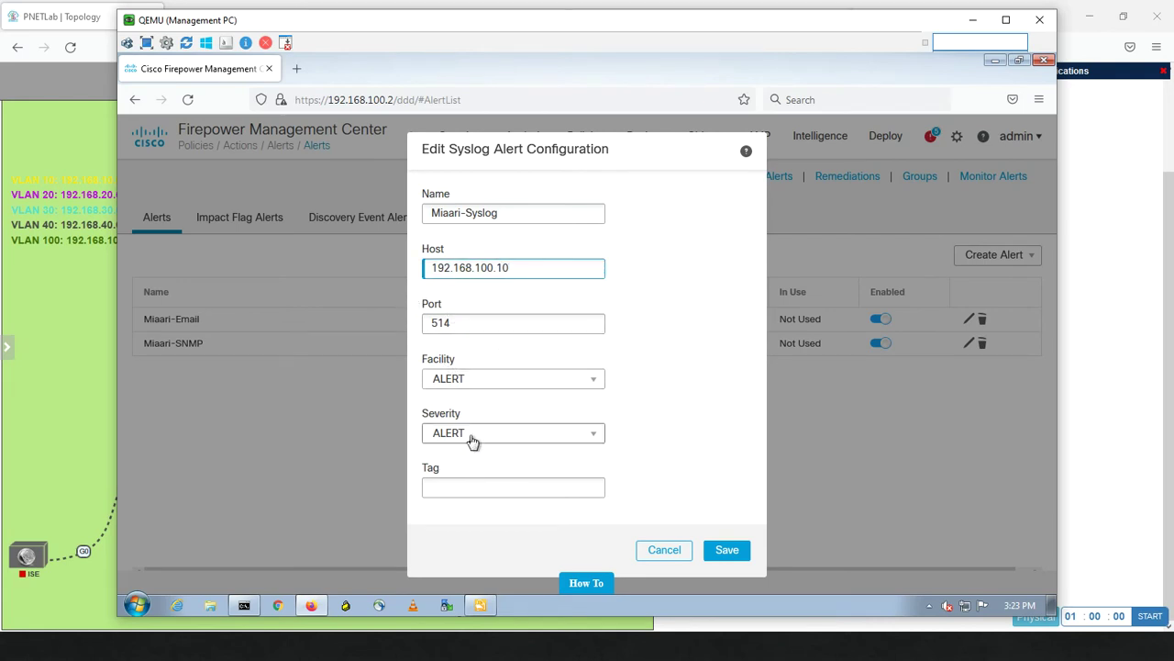
Set facility SYSLOG and severity ALERT, enter tag MiaariFMC without the hyphen, and save.
{"action": "left_click", "coordinate": [569, 386]}
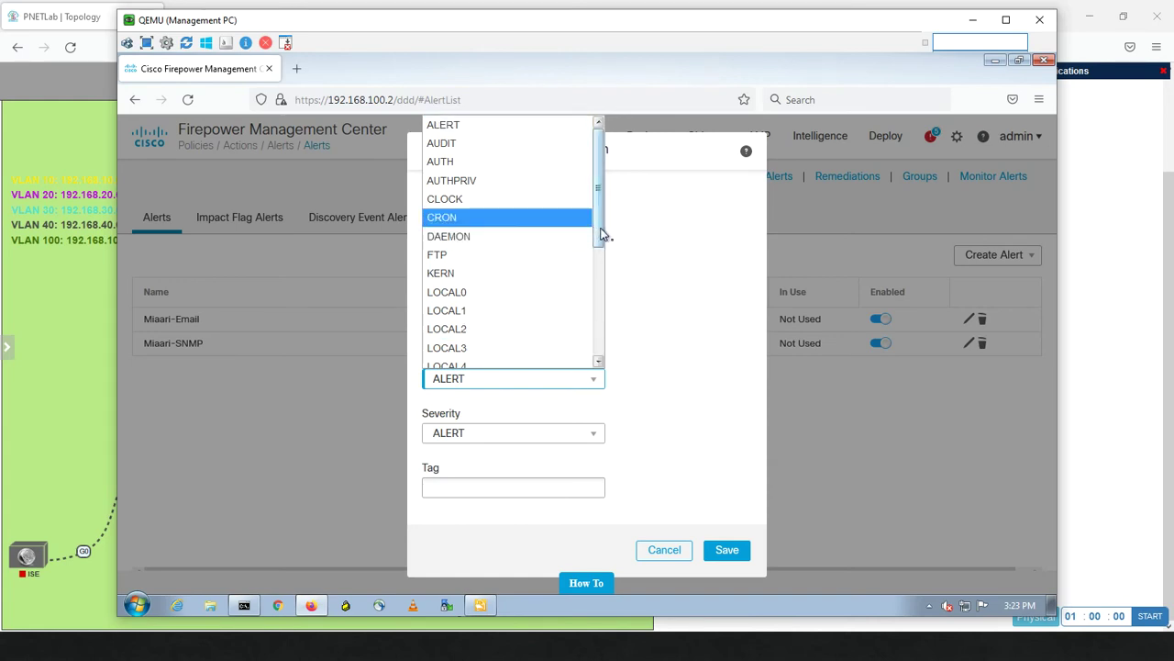
{"action": "left_click_drag", "start_coordinate": [600, 233], "coordinate": [591, 378]}
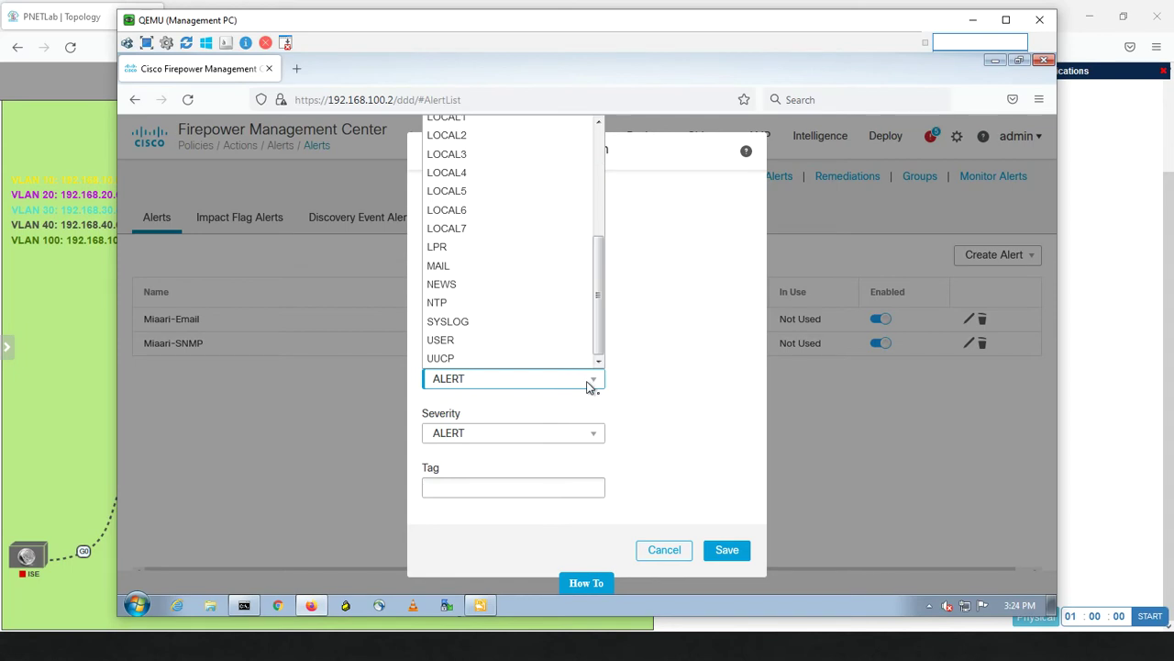
{"action": "left_click", "coordinate": [477, 323]}
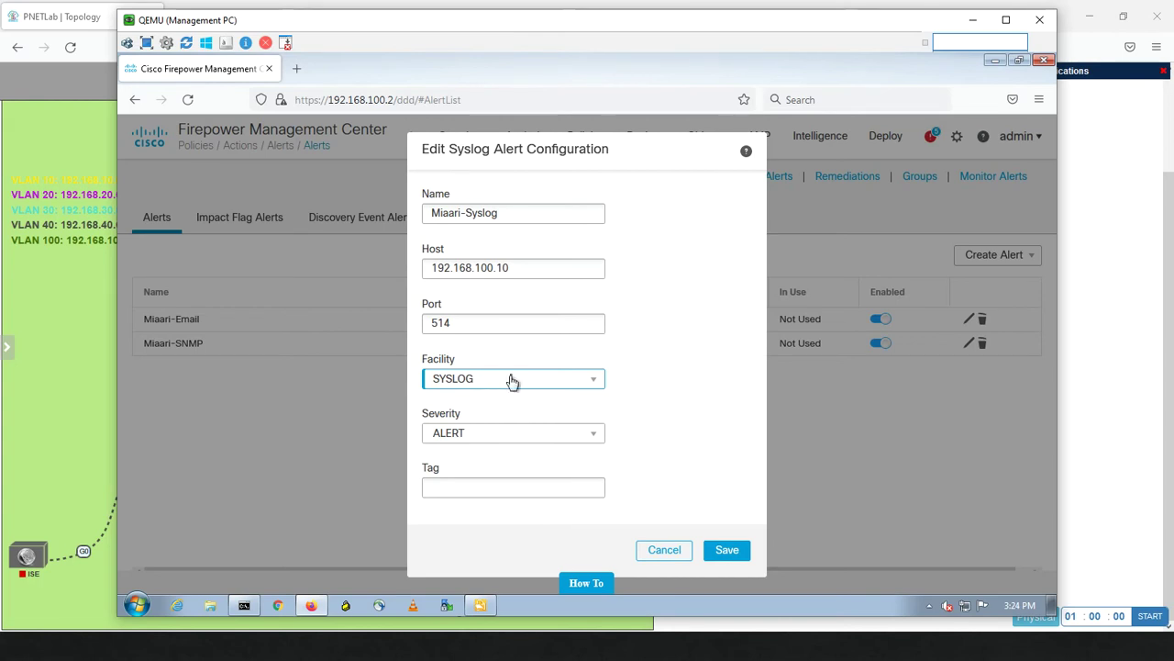
{"action": "left_click", "coordinate": [479, 444]}
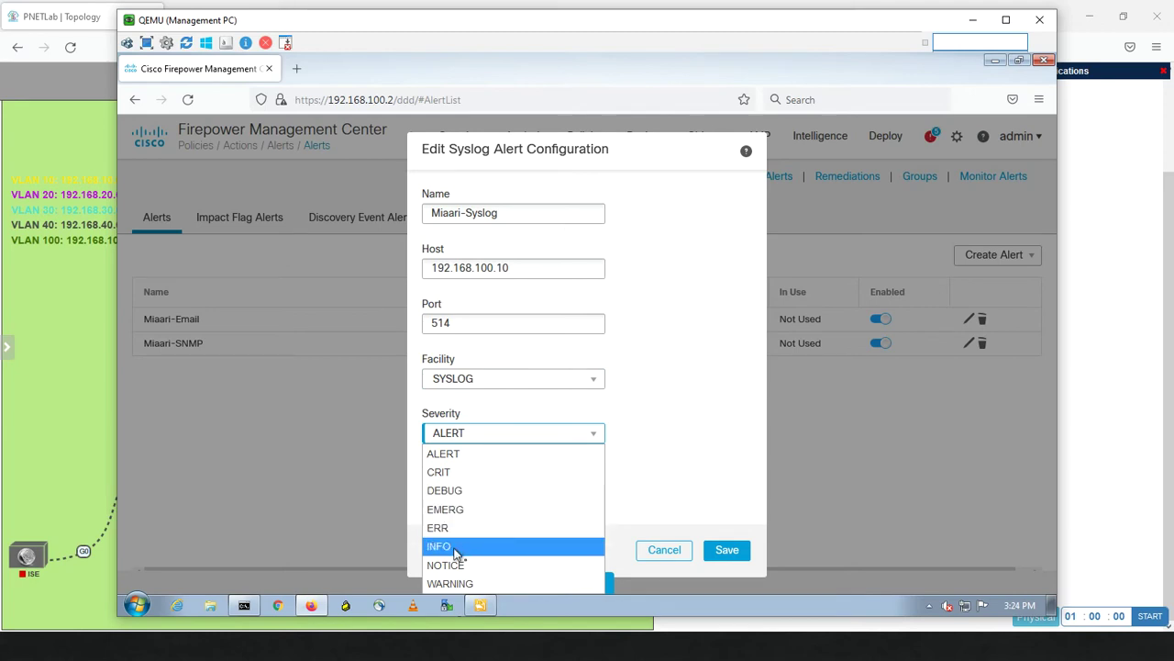
{"action": "left_click", "coordinate": [468, 455]}
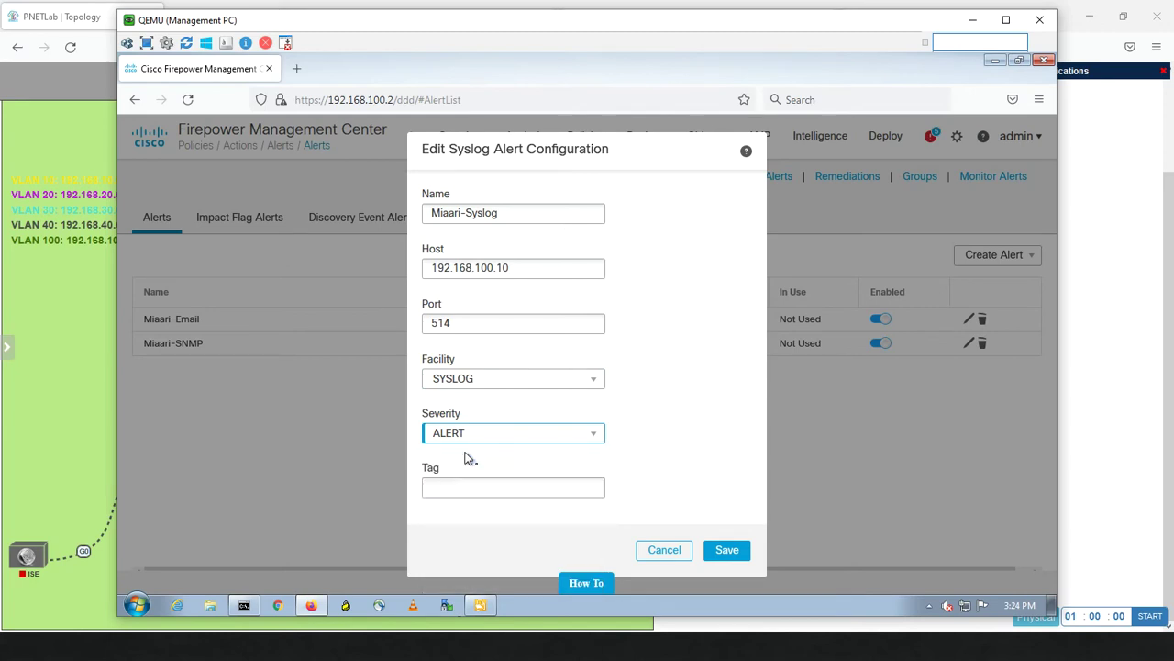
{"action": "left_click", "coordinate": [495, 485]}
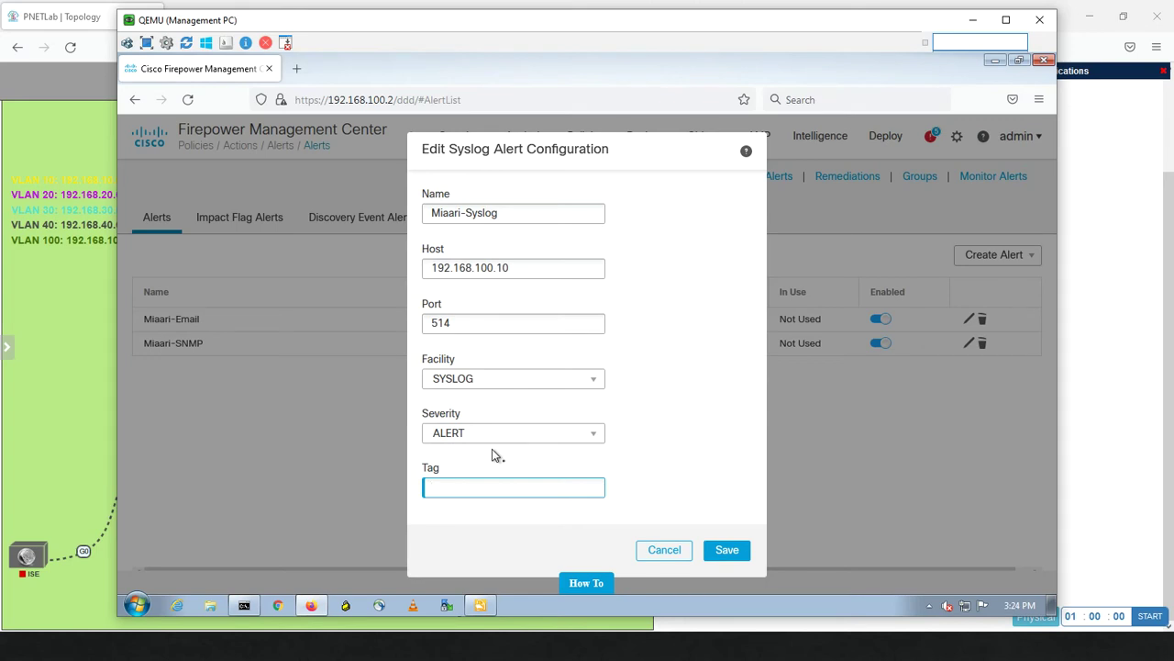
{"action": "type", "text": "Miaari-FMC"}
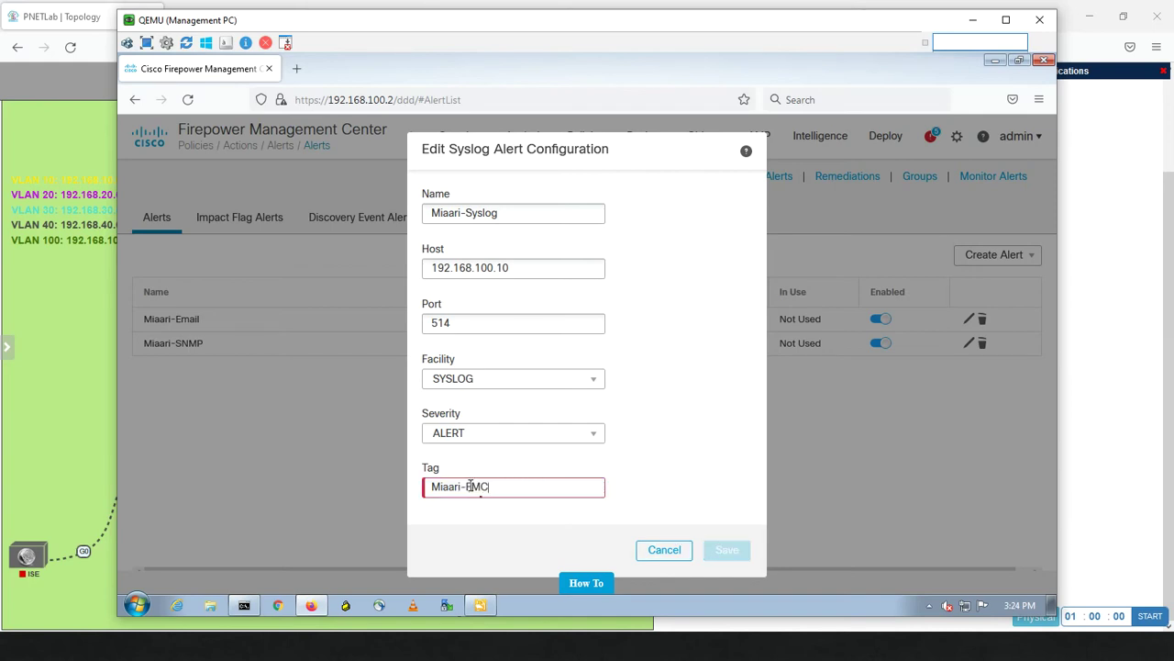
{"action": "mouse_move", "coordinate": [470, 487]}
{"action": "key", "text": "BackSpace"}
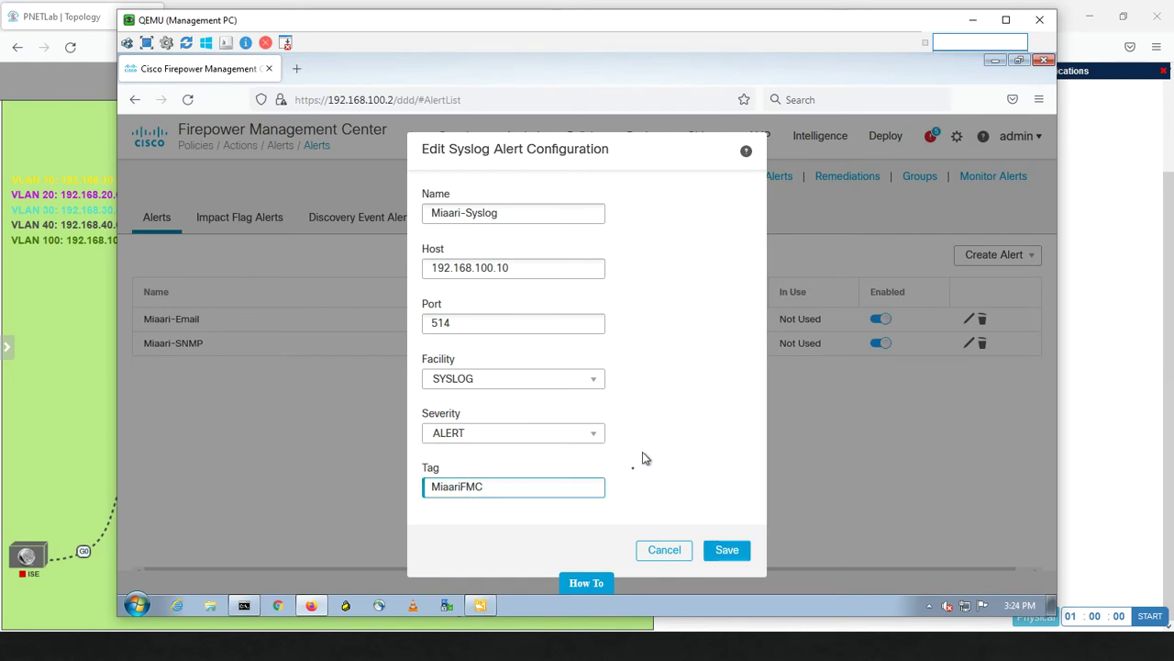
{"action": "left_click", "coordinate": [727, 553]}
Choose Miaari-Syslog, Miaari-Email and Miaari-SNMP as the Impact Flag syslog, email and SNMP responses.
{"action": "left_click", "coordinate": [727, 550]}
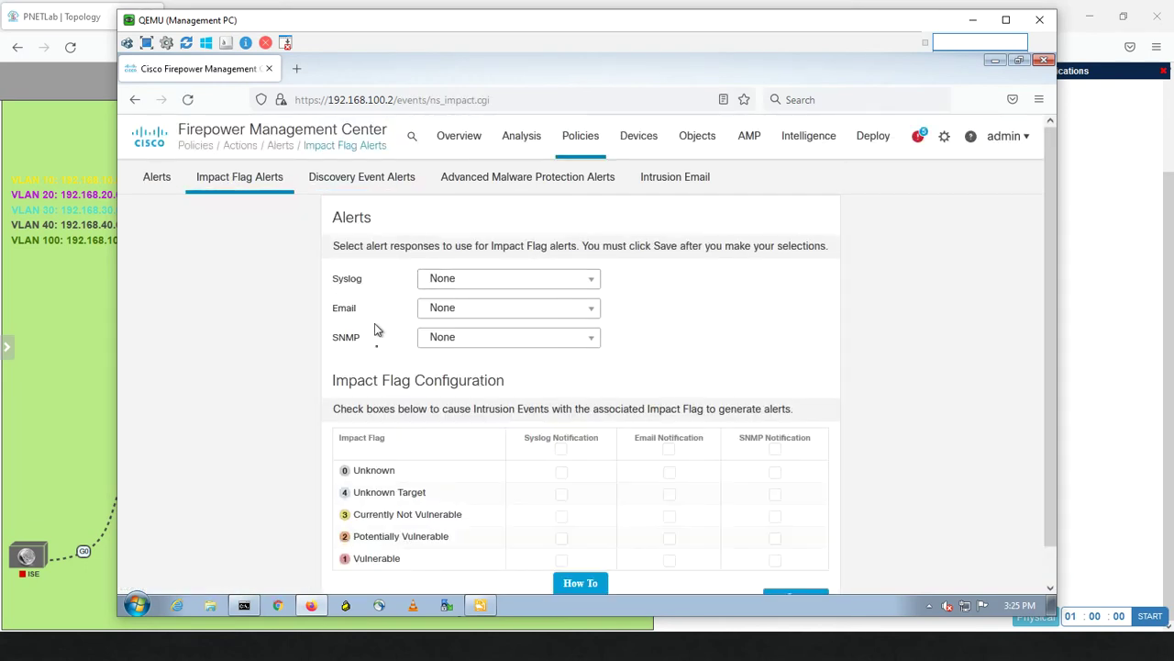
{"action": "left_click", "coordinate": [592, 280]}
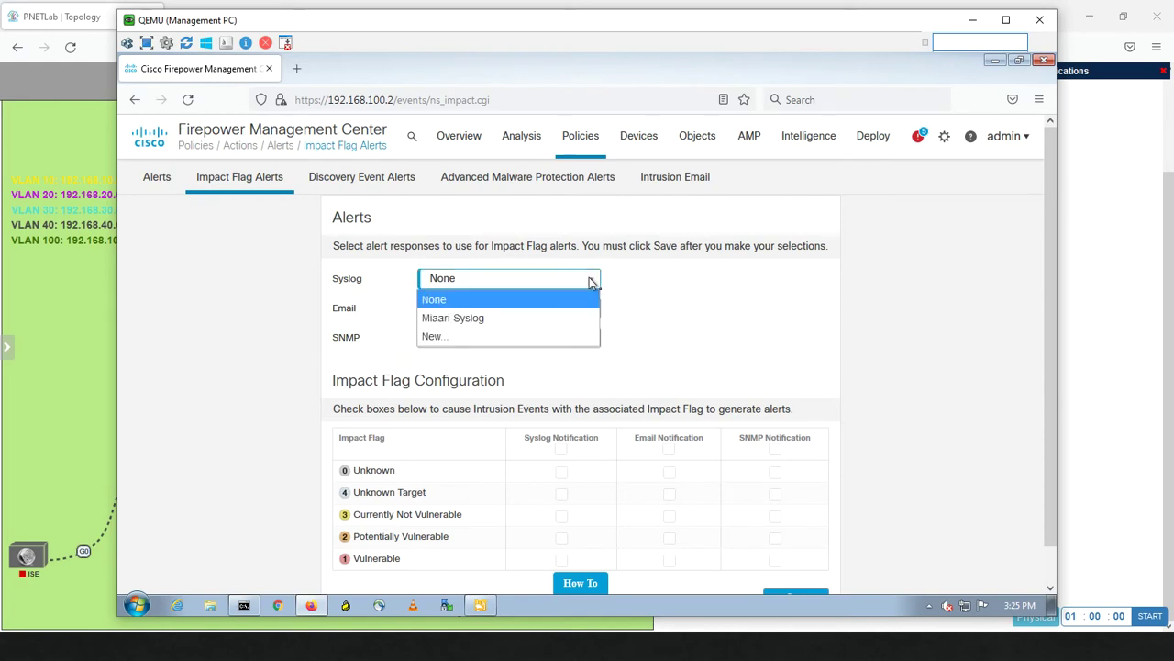
{"action": "left_click", "coordinate": [500, 319]}
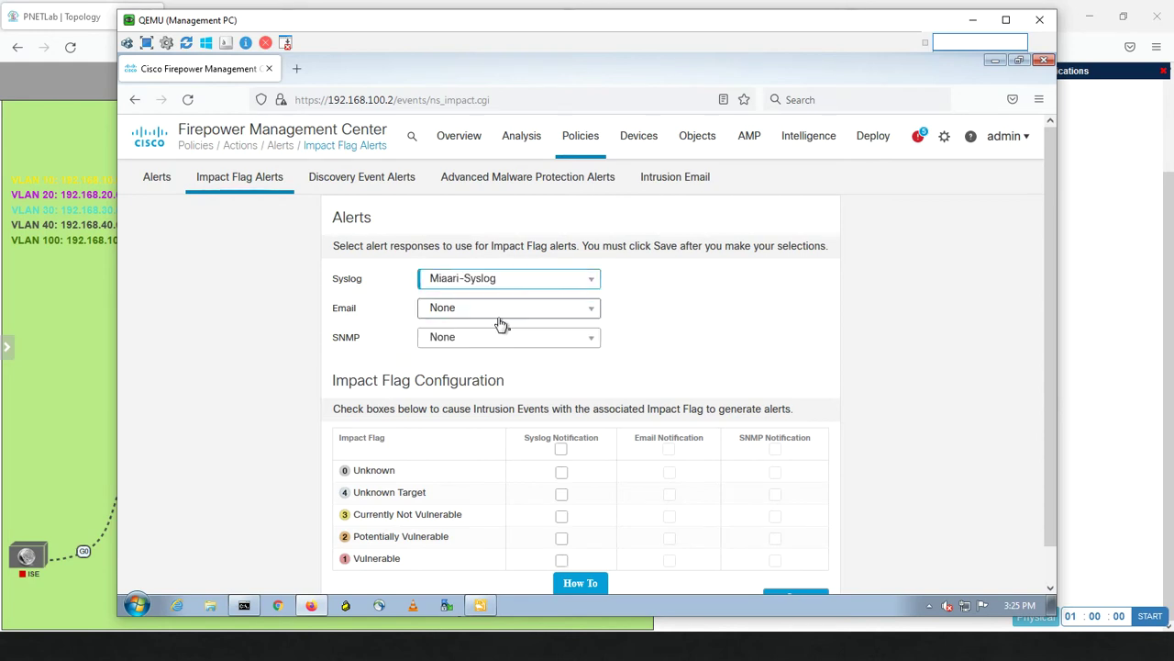
{"action": "left_click", "coordinate": [566, 315]}
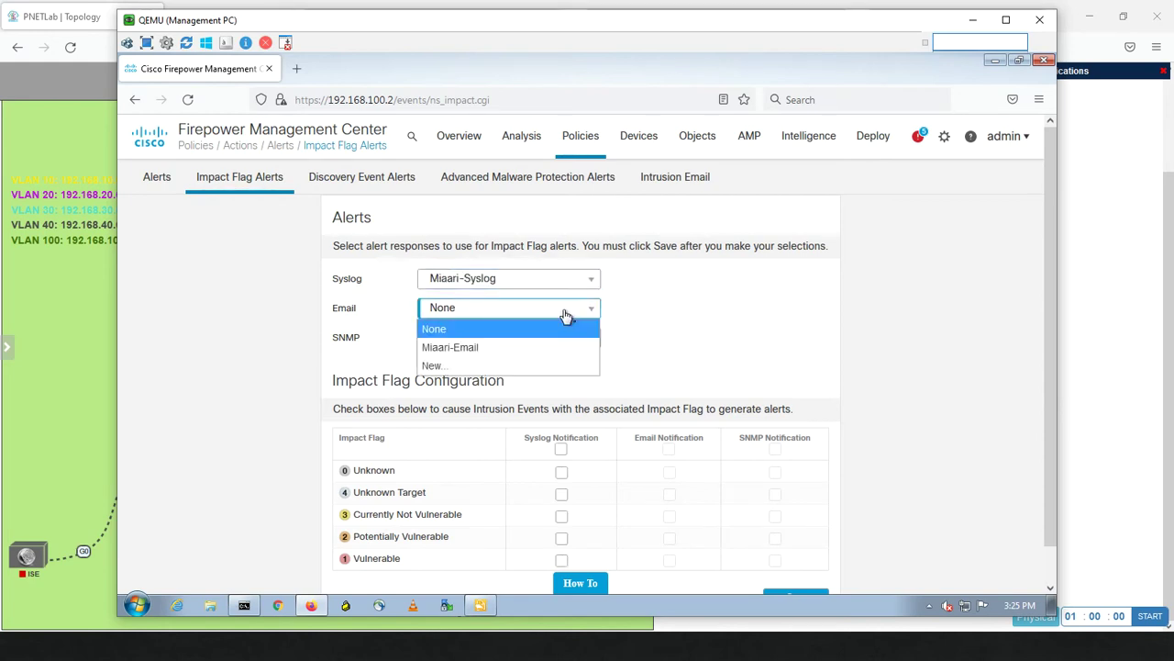
{"action": "left_click", "coordinate": [508, 350]}
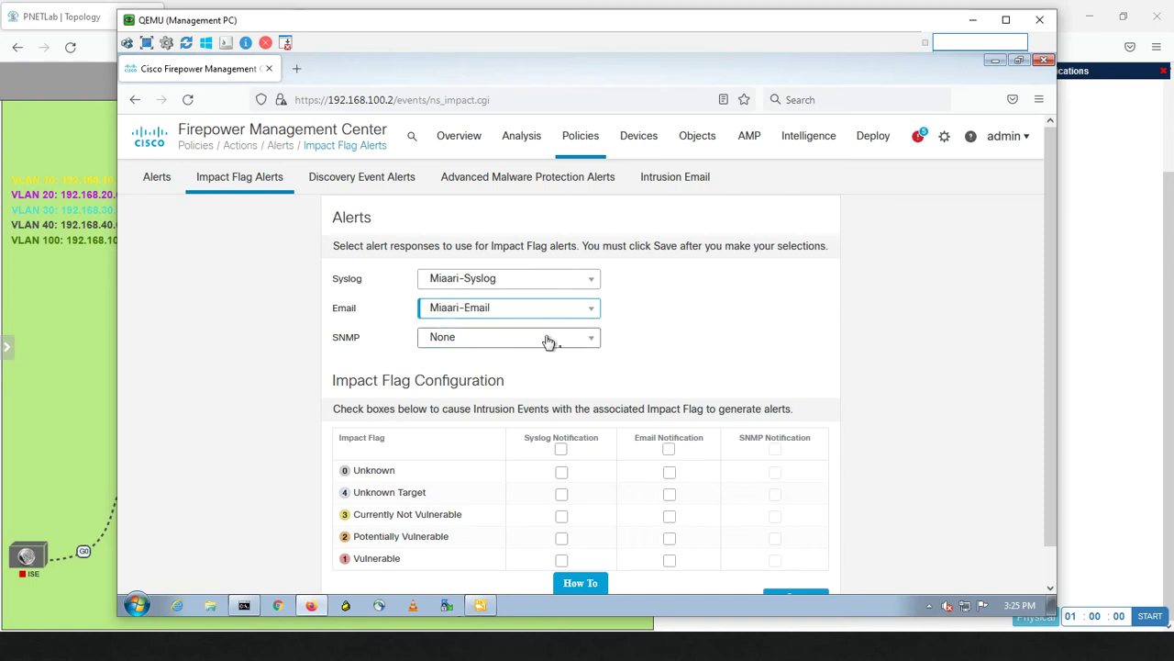
{"action": "left_click", "coordinate": [550, 339]}
{"action": "left_click", "coordinate": [452, 377]}
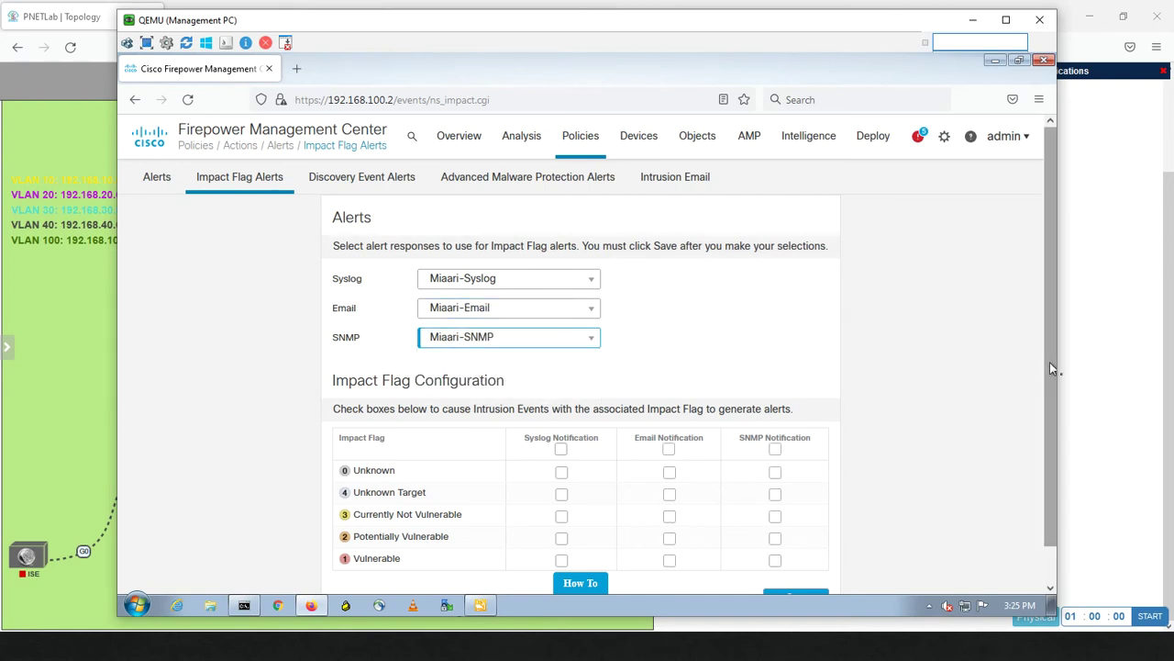
{"action": "left_click_drag", "start_coordinate": [1050, 362], "coordinate": [1033, 494]}
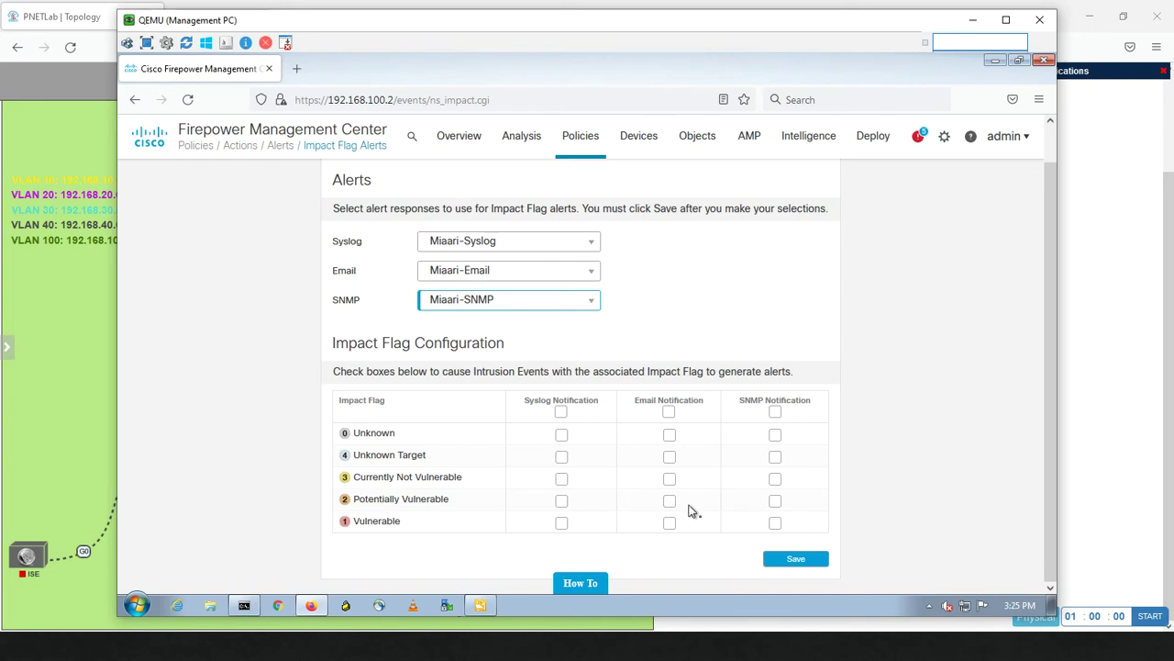
Tick syslog for Currently Not Vulnerable, all three for Potentially Vulnerable and Vulnerable, then save.
{"action": "left_click", "coordinate": [561, 479]}
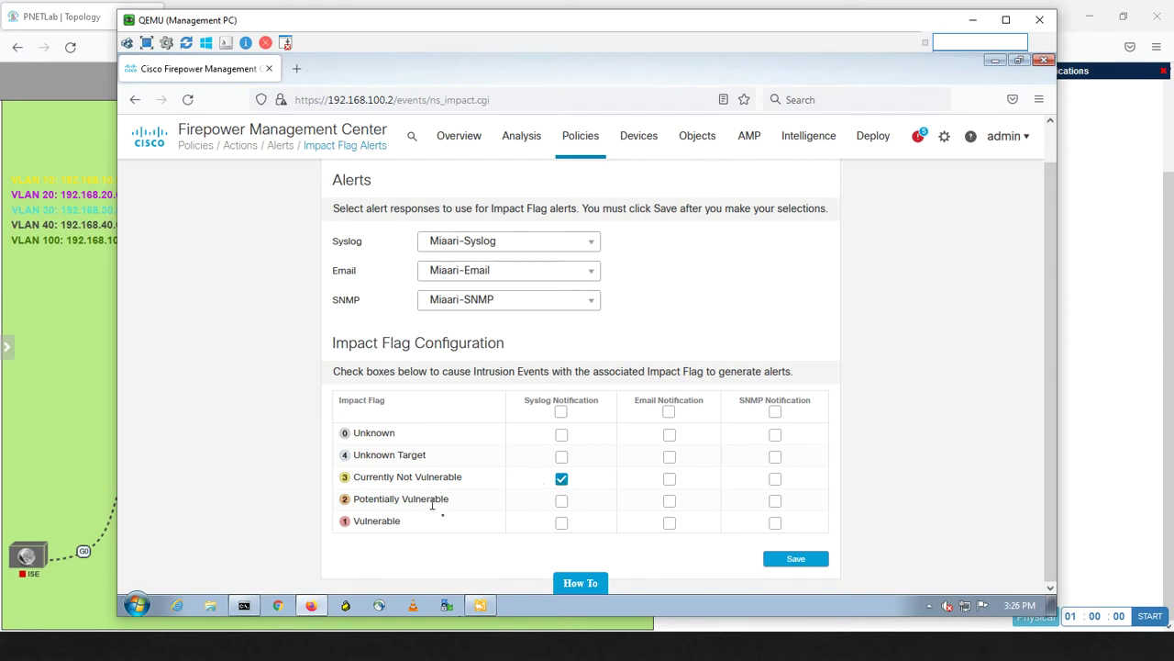
{"action": "left_click", "coordinate": [562, 501]}
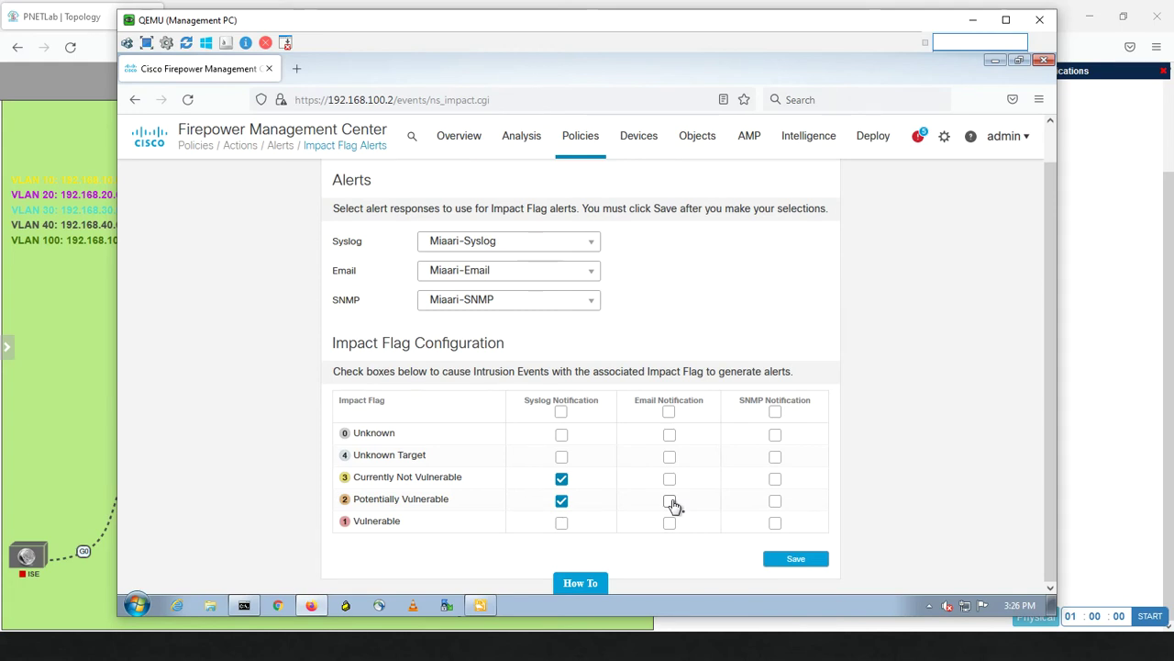
{"action": "left_click", "coordinate": [776, 504]}
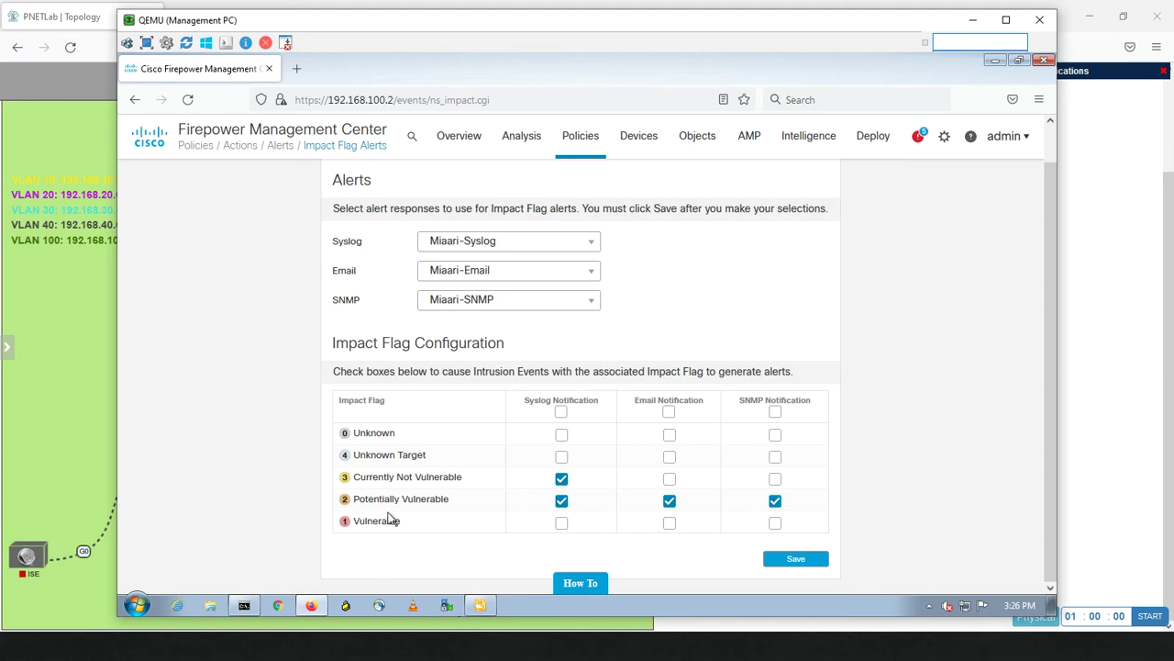
{"action": "left_click", "coordinate": [561, 522]}
{"action": "left_click", "coordinate": [671, 524]}
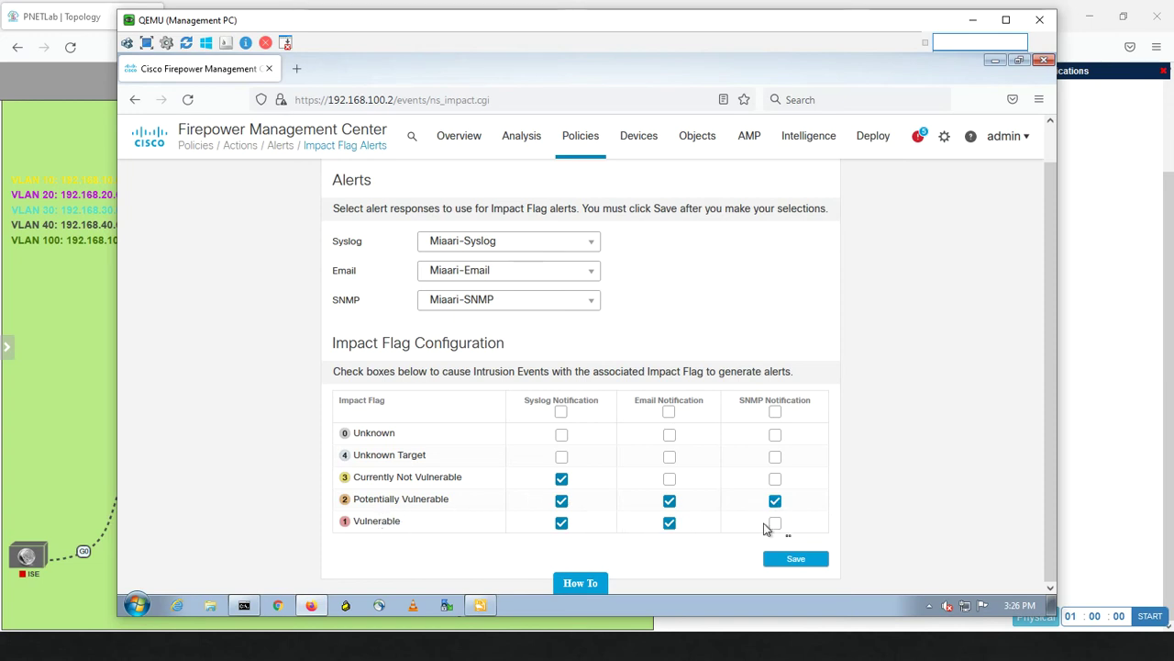
{"action": "left_click", "coordinate": [777, 525]}
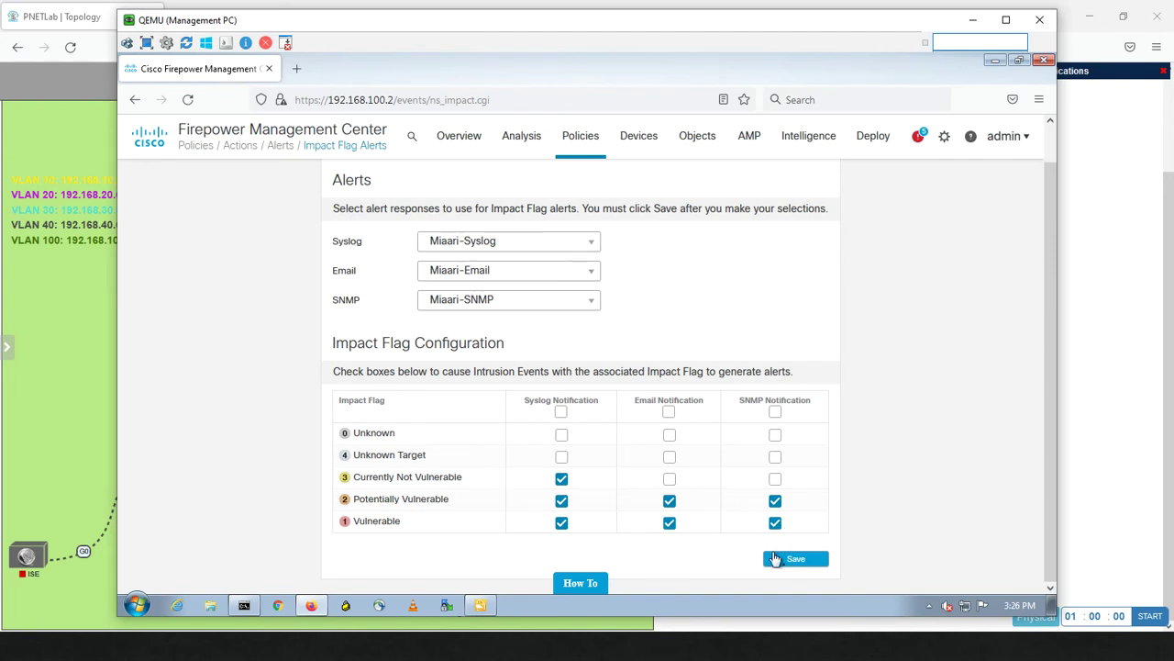
{"action": "left_click", "coordinate": [776, 562]}
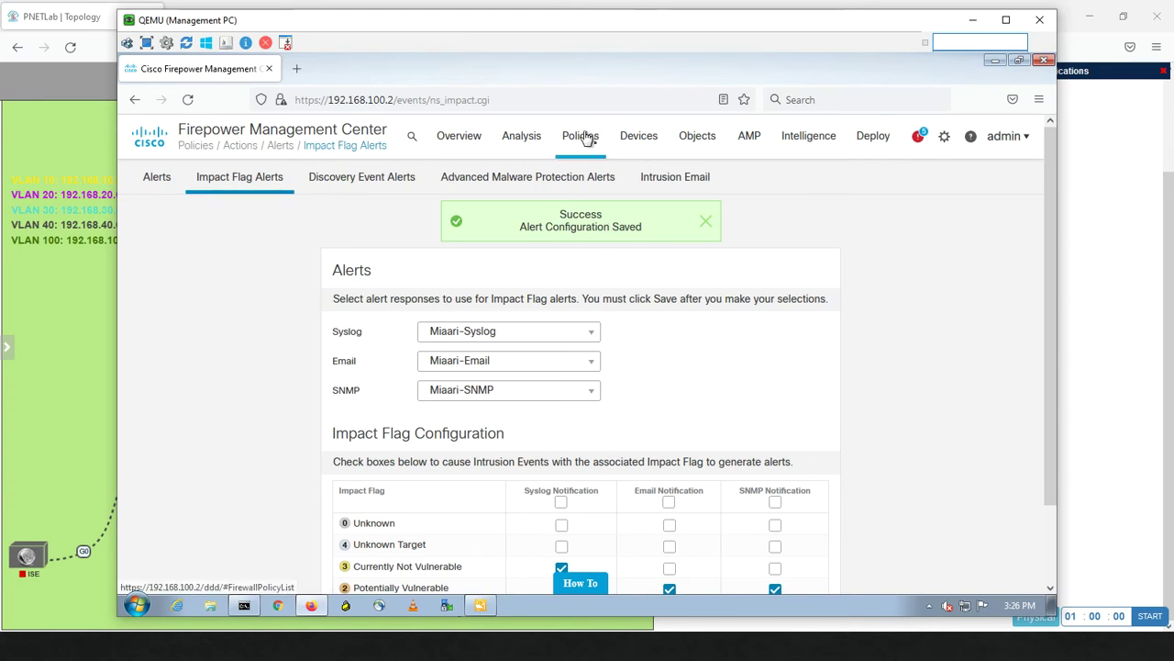
Open Default-Policy from the Access Control policies list for editing.
{"action": "mouse_move", "coordinate": [585, 138]}
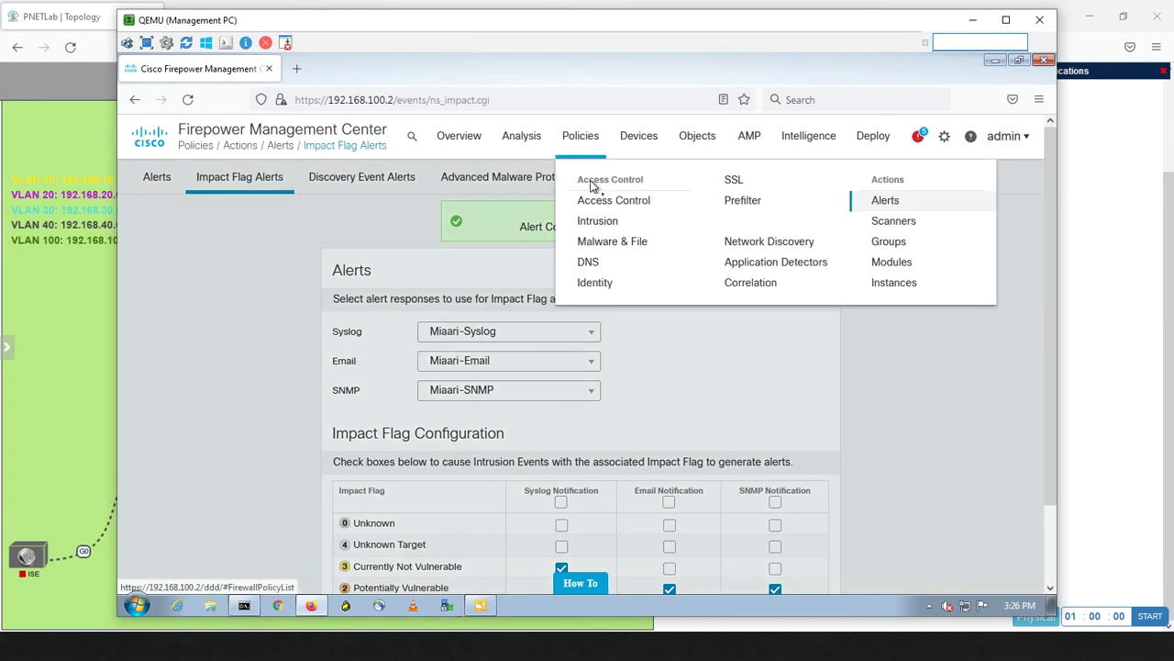
{"action": "left_click", "coordinate": [595, 201]}
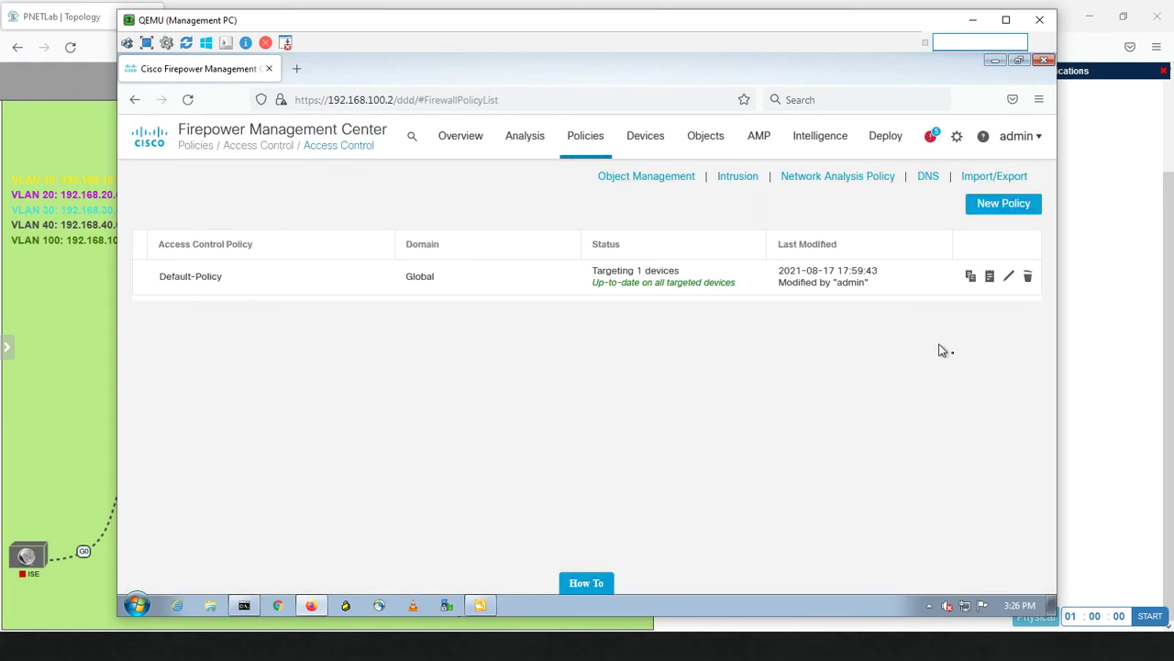
{"action": "left_click", "coordinate": [1010, 278]}
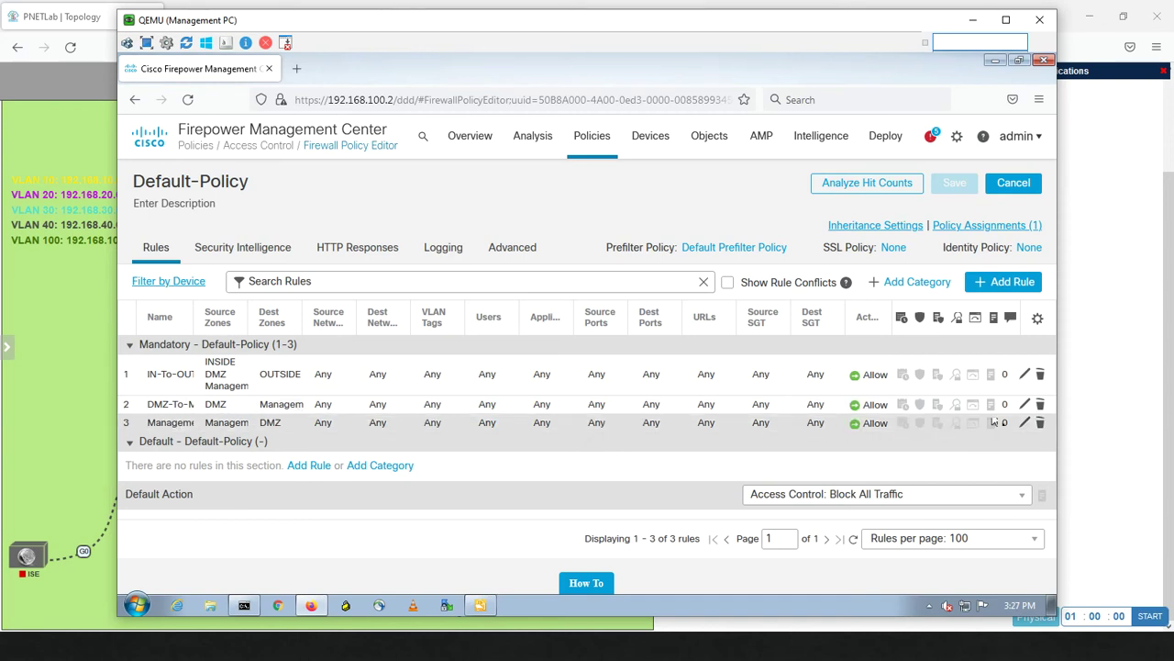
Make rule IN-To-OUT log at connection beginning to the event viewer and syslog server.
{"action": "left_click", "coordinate": [1025, 377]}
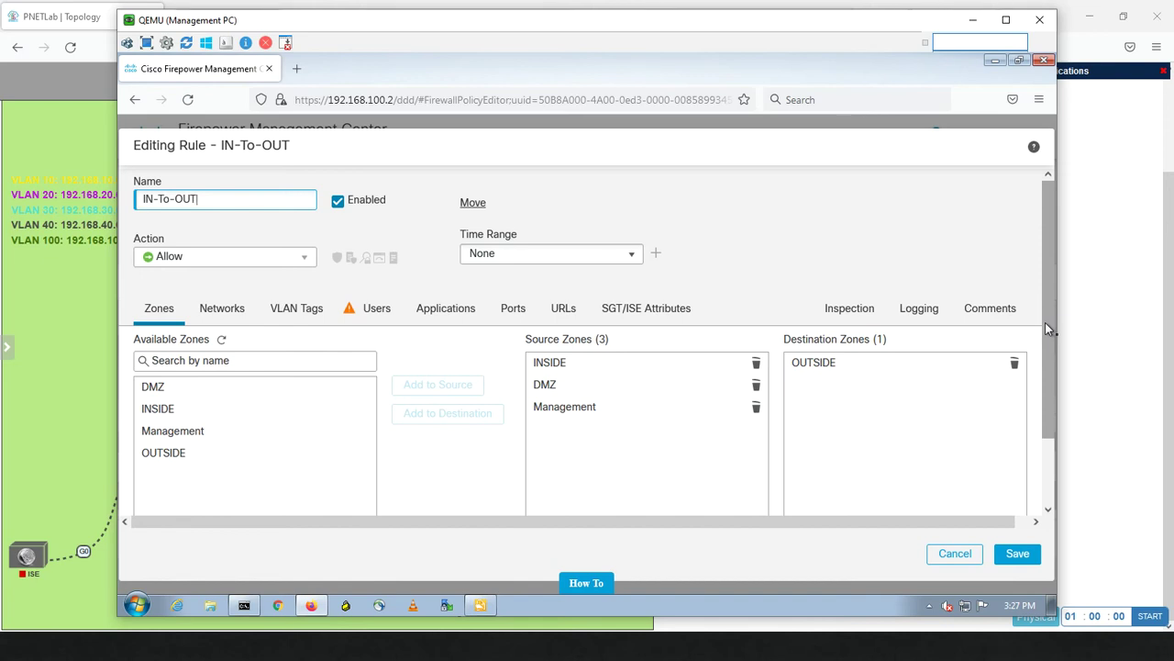
{"action": "left_click", "coordinate": [922, 310]}
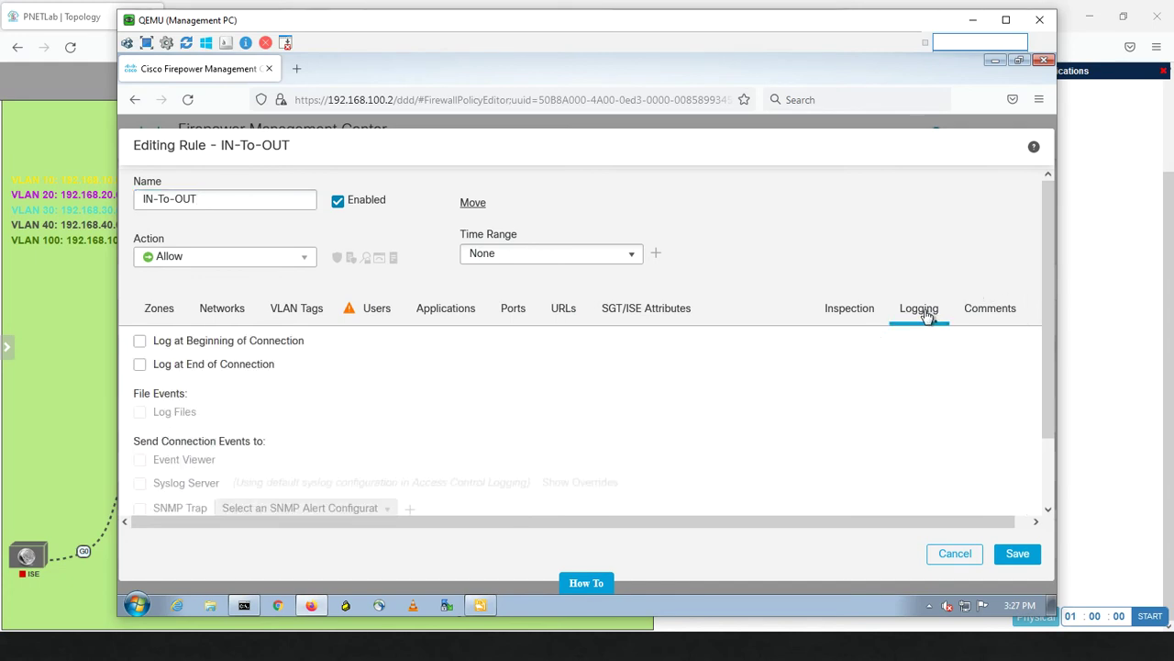
{"action": "left_click", "coordinate": [140, 341]}
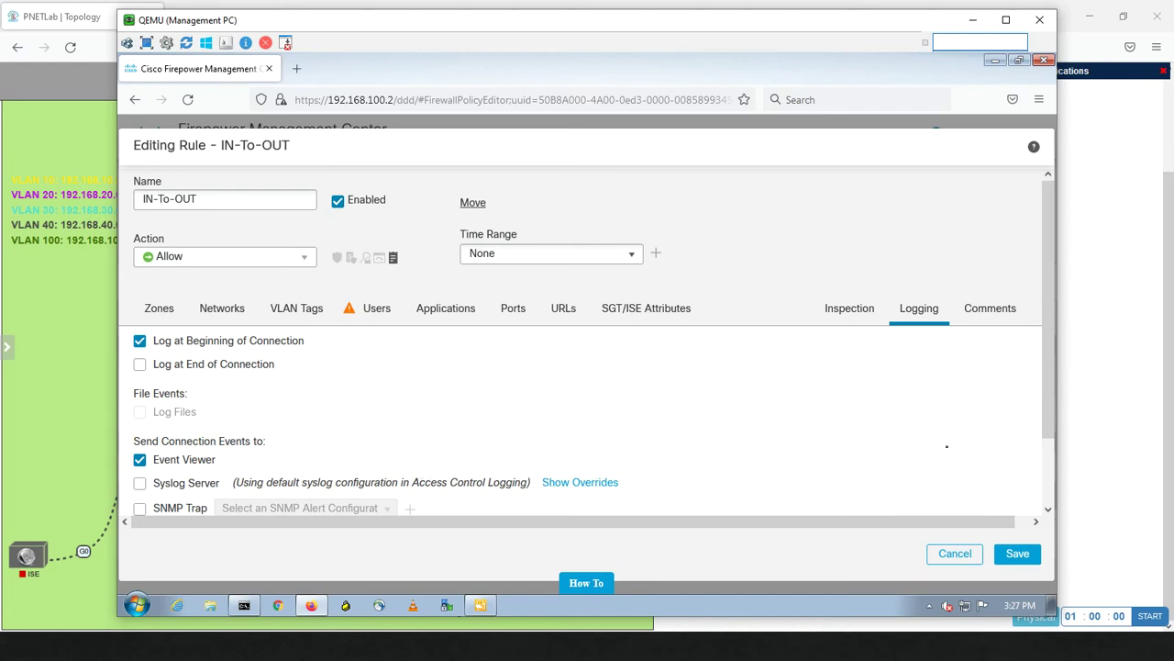
{"action": "scroll", "coordinate": [1045, 397], "scroll_direction": "down", "scroll_amount": 2}
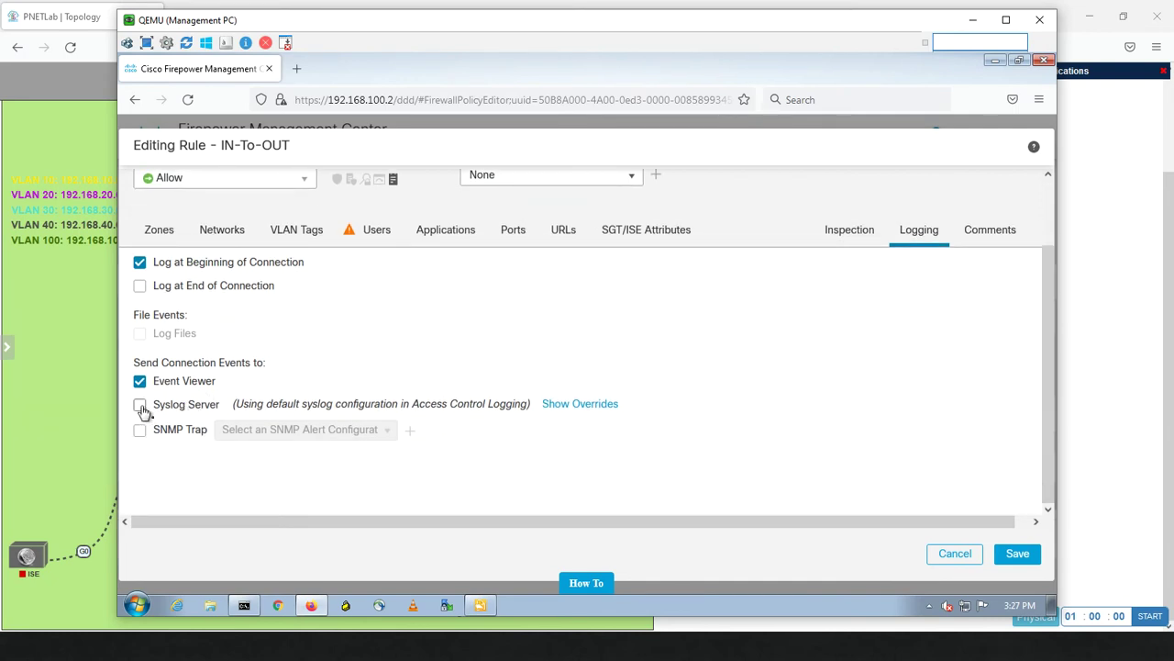
{"action": "left_click", "coordinate": [139, 405]}
Enable SNMP trap logging for the rule, sending traps to Miaari-SNMP.
{"action": "left_click", "coordinate": [140, 430]}
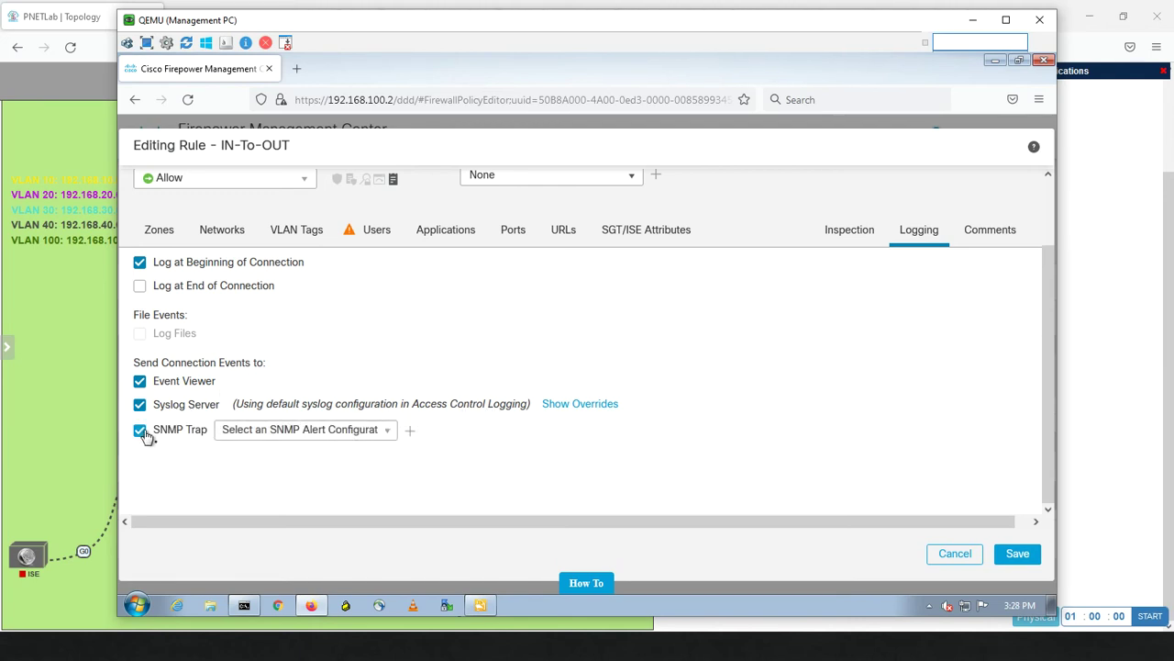
{"action": "left_click", "coordinate": [387, 434]}
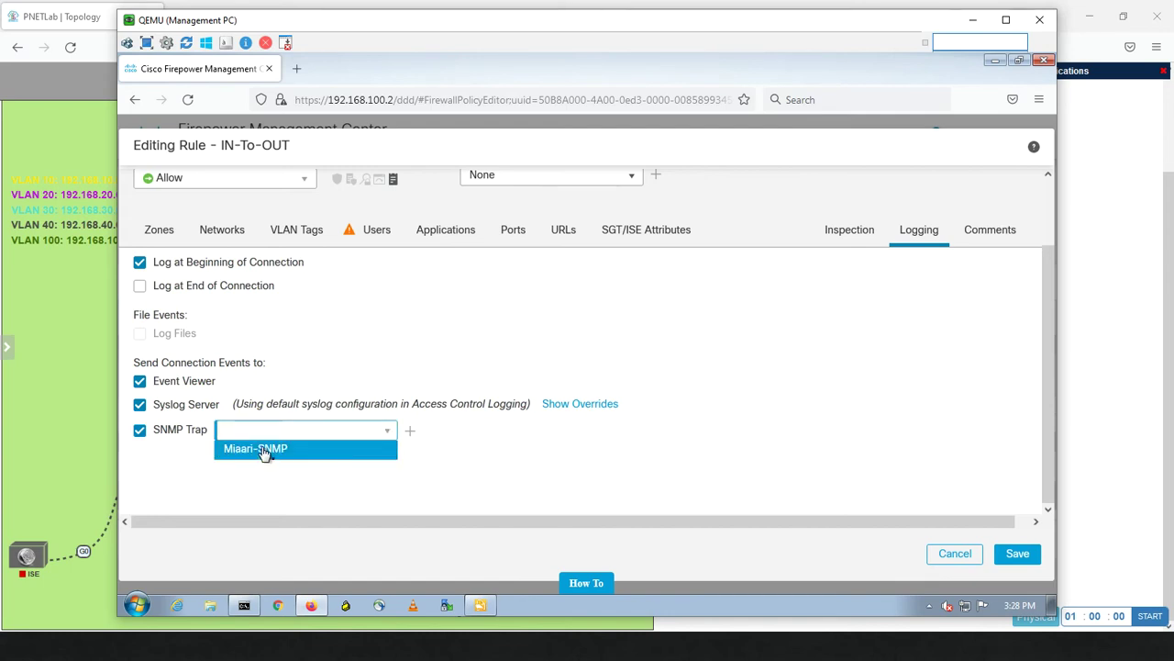
{"action": "left_click", "coordinate": [263, 450]}
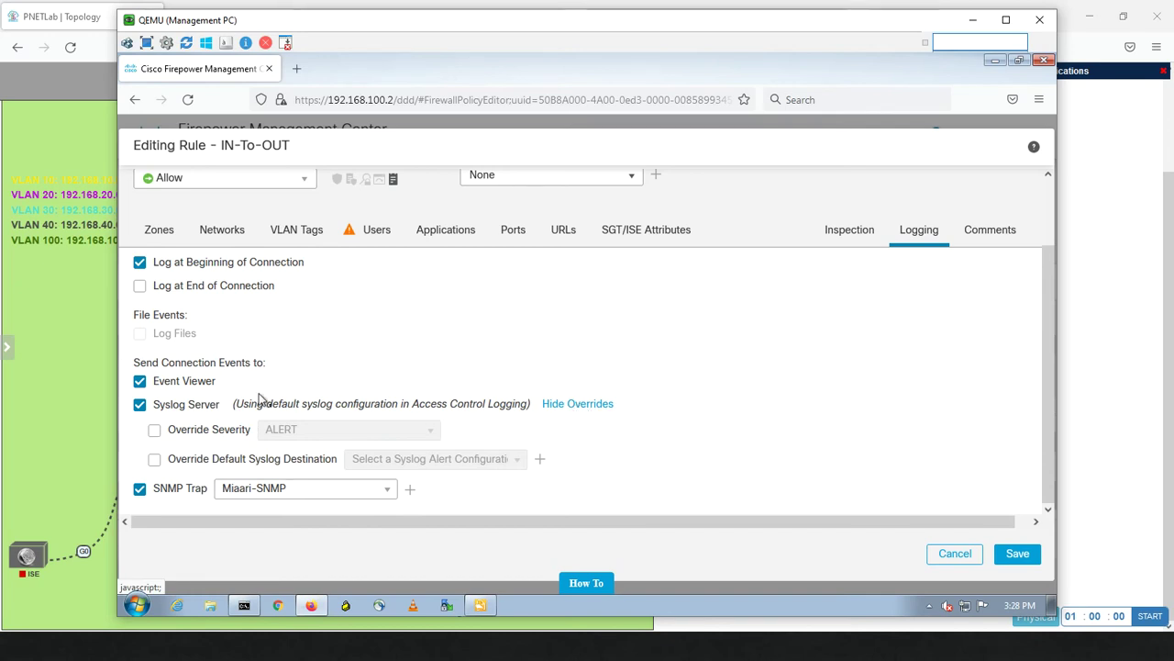
Override the rule's syslog with ALERT severity and Miaari-Syslog destination, then save the rule.
{"action": "left_click", "coordinate": [155, 432]}
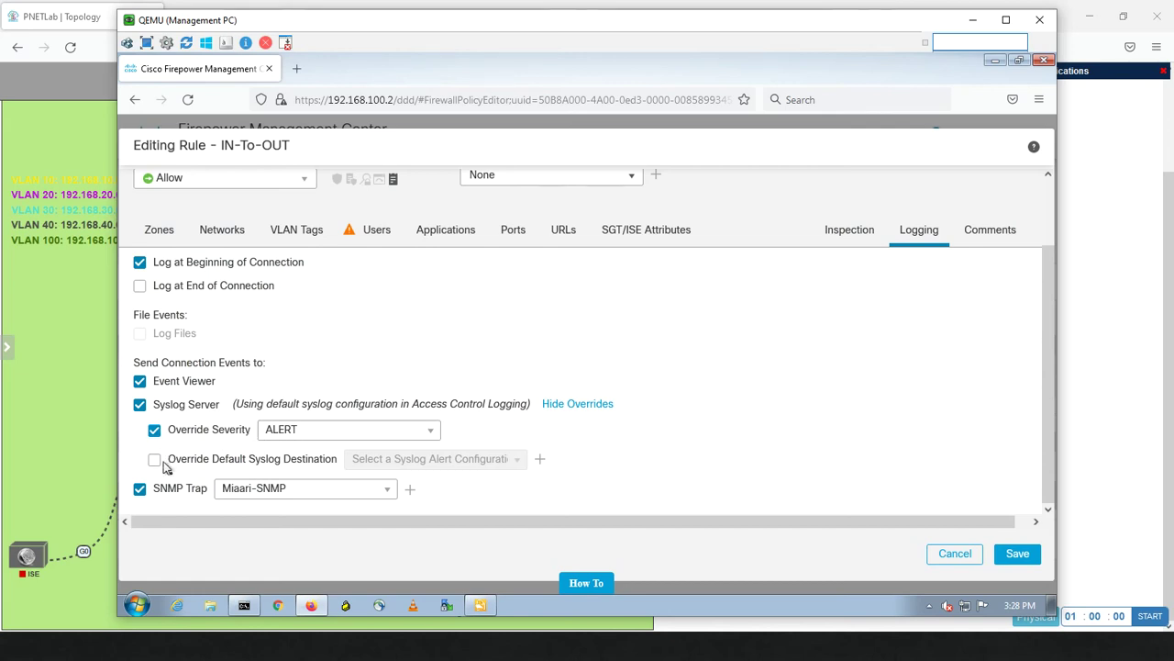
{"action": "left_click", "coordinate": [156, 461]}
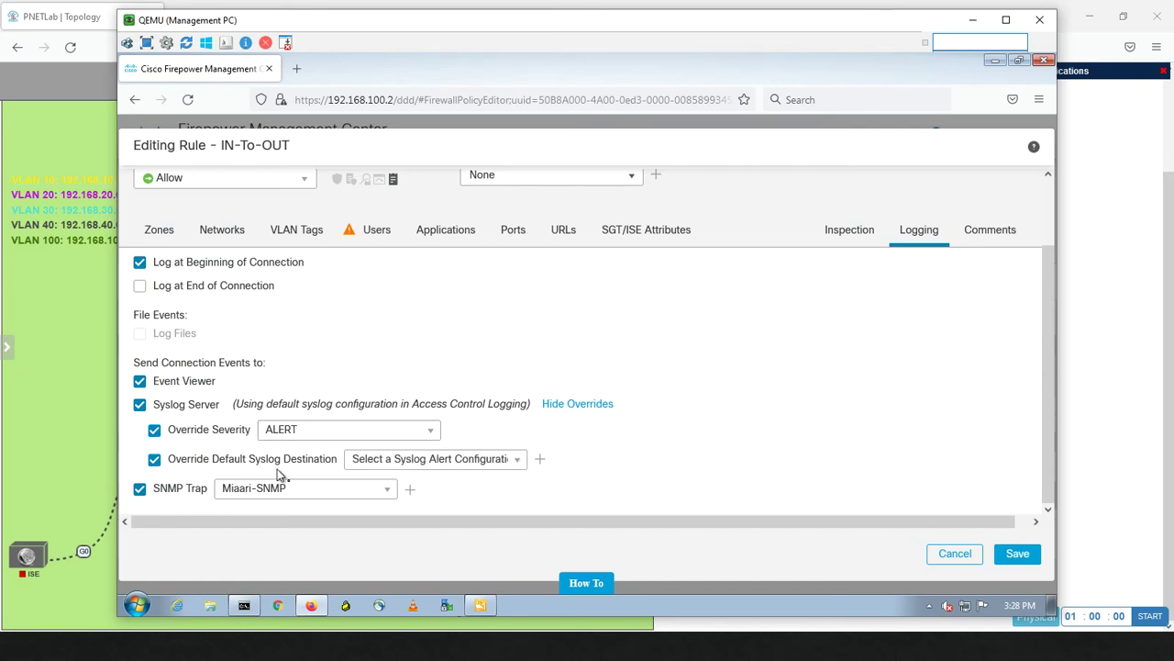
{"action": "left_click", "coordinate": [423, 463]}
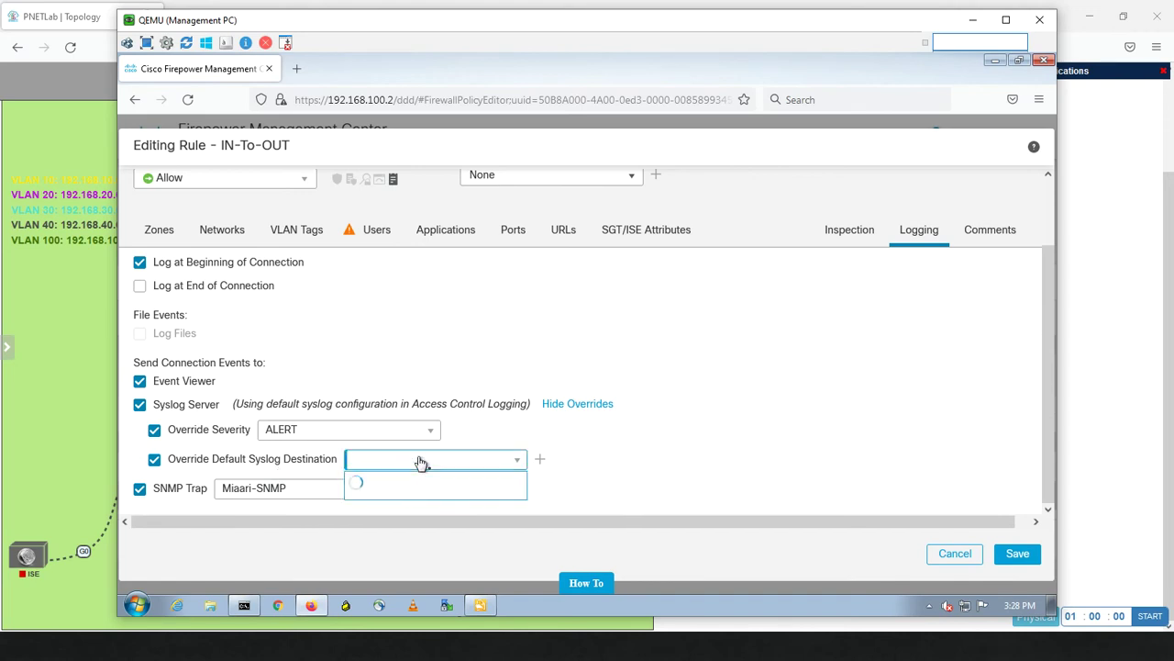
{"action": "left_click", "coordinate": [392, 480]}
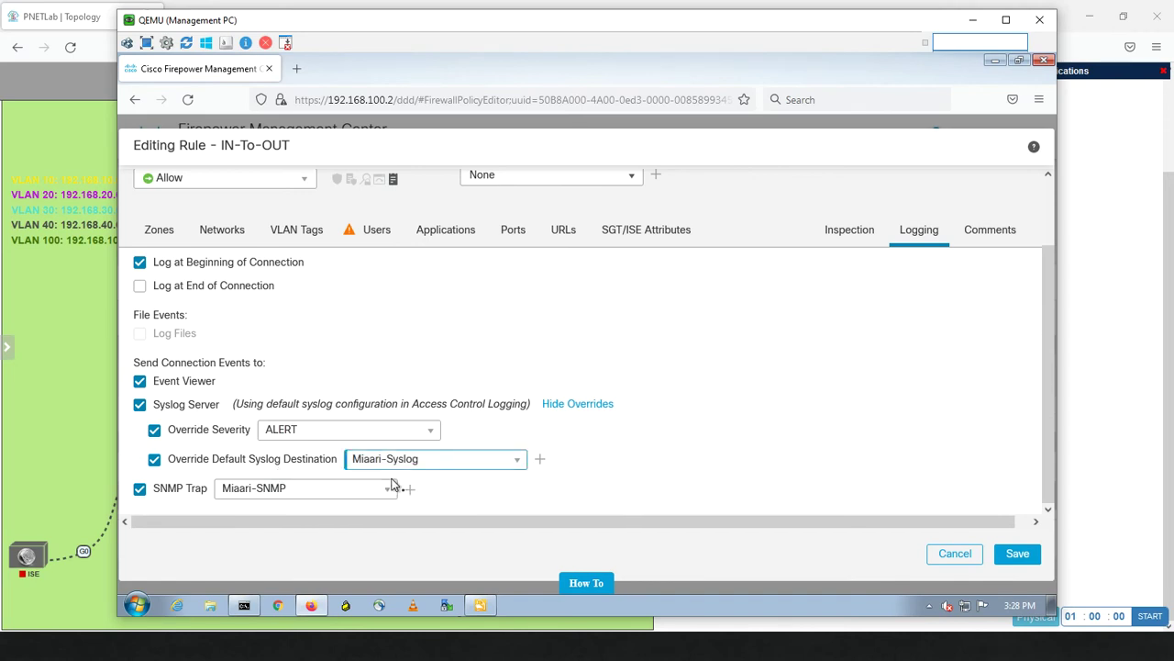
{"action": "left_click", "coordinate": [335, 437]}
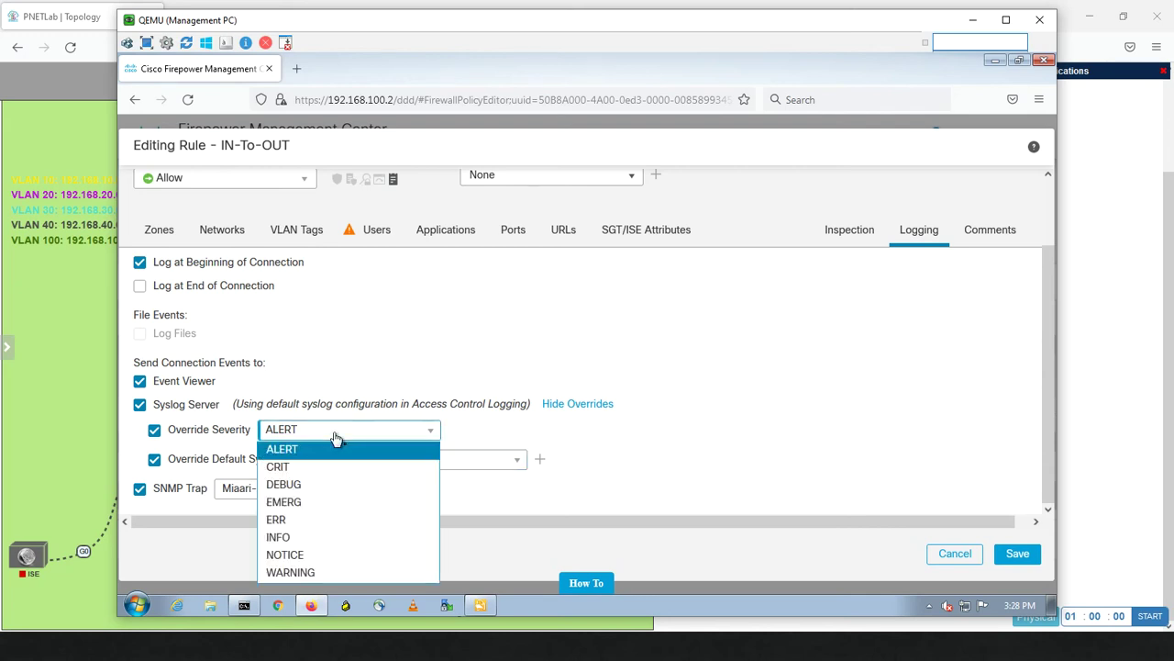
{"action": "left_click", "coordinate": [336, 438]}
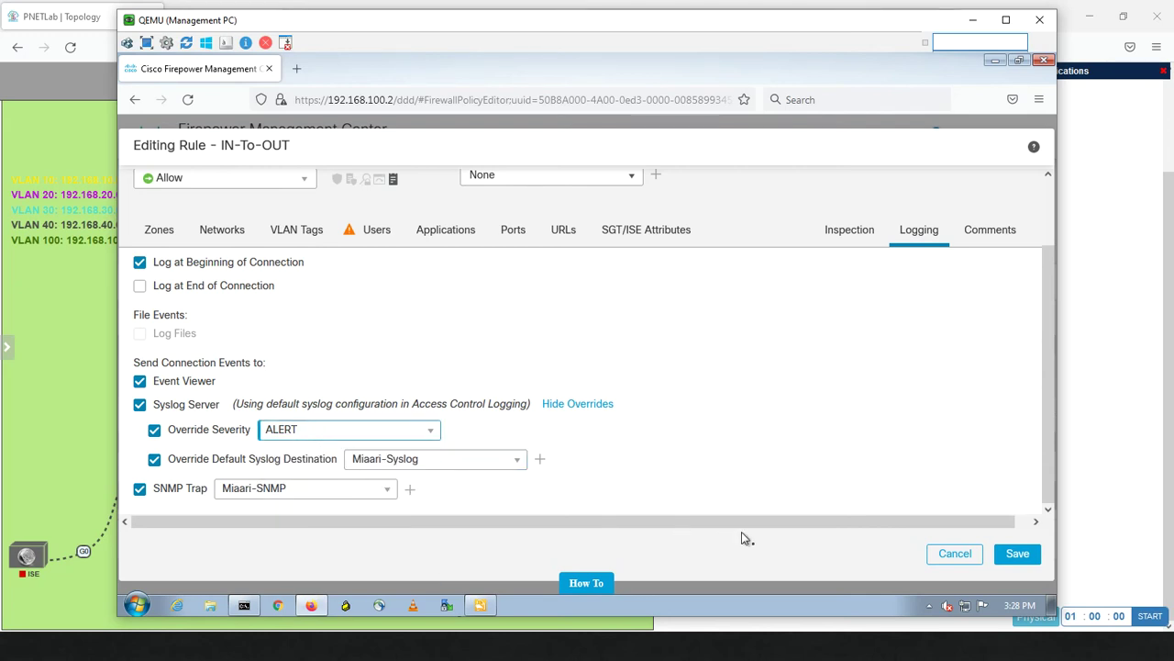
{"action": "left_click", "coordinate": [1016, 555]}
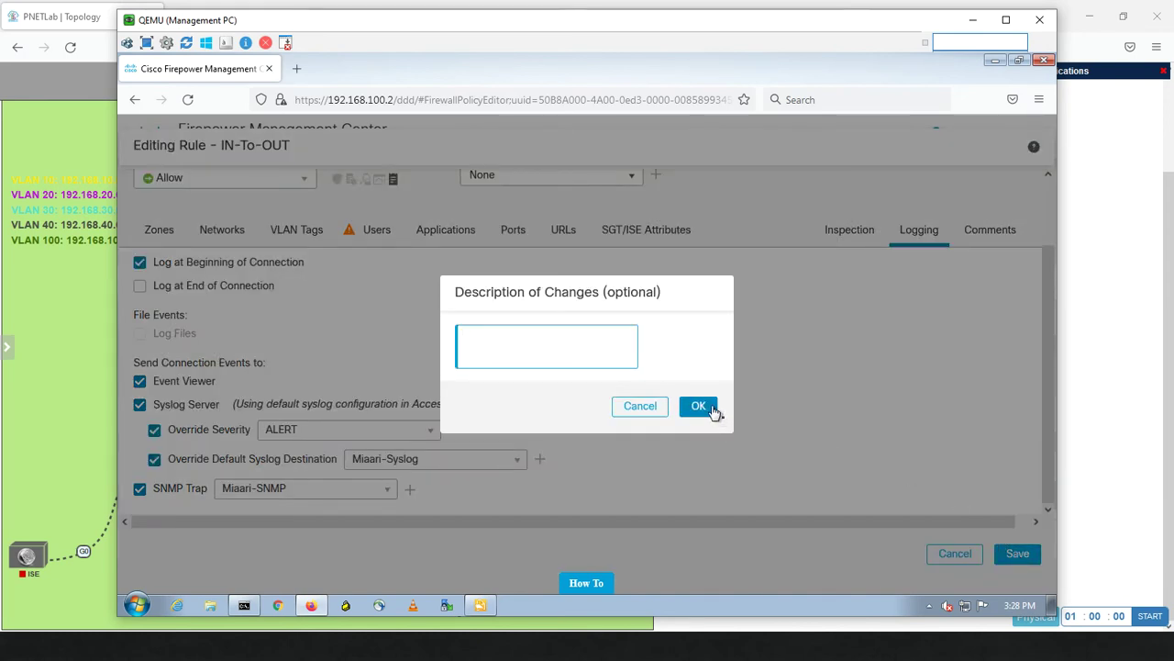
Confirm the IN-To-OUT rule changes and save the Default-Policy, staying on the page when prompted.
{"action": "type", "text": "t"}
{"action": "left_click", "coordinate": [700, 406]}
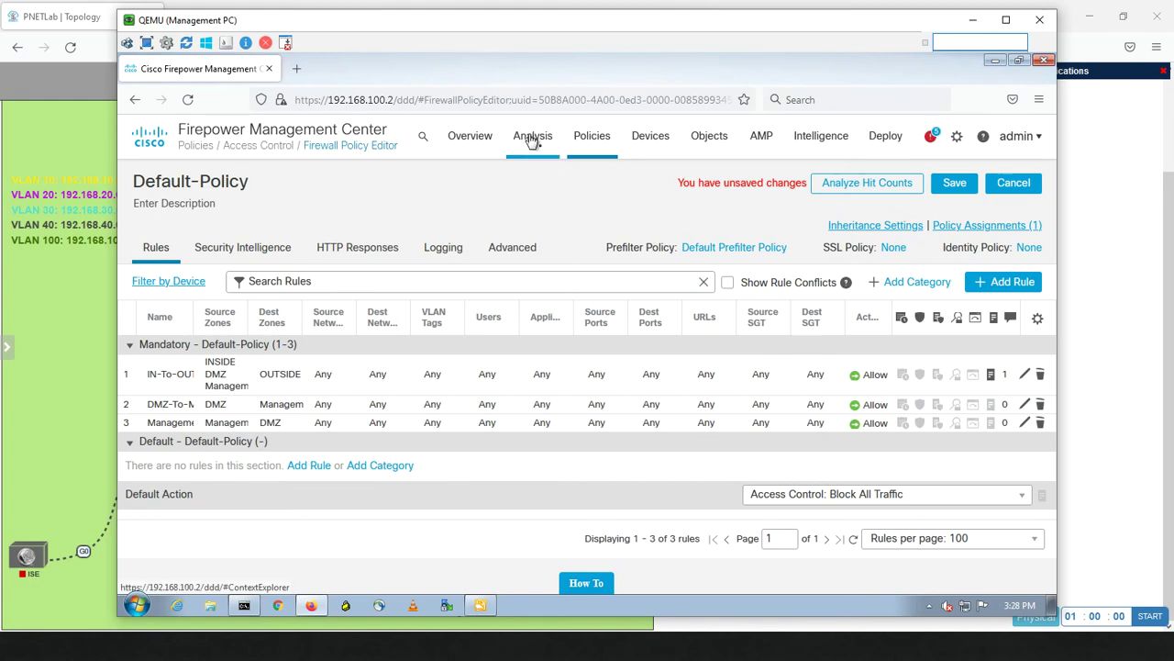
{"action": "mouse_move", "coordinate": [533, 137]}
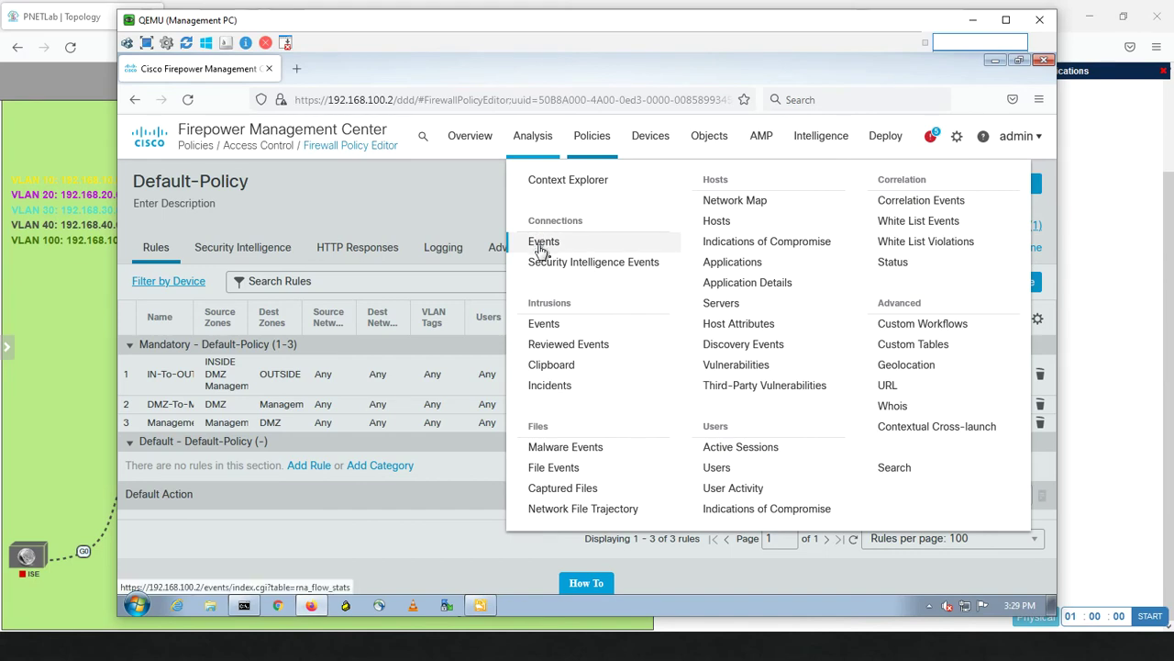
{"action": "left_click", "coordinate": [544, 242]}
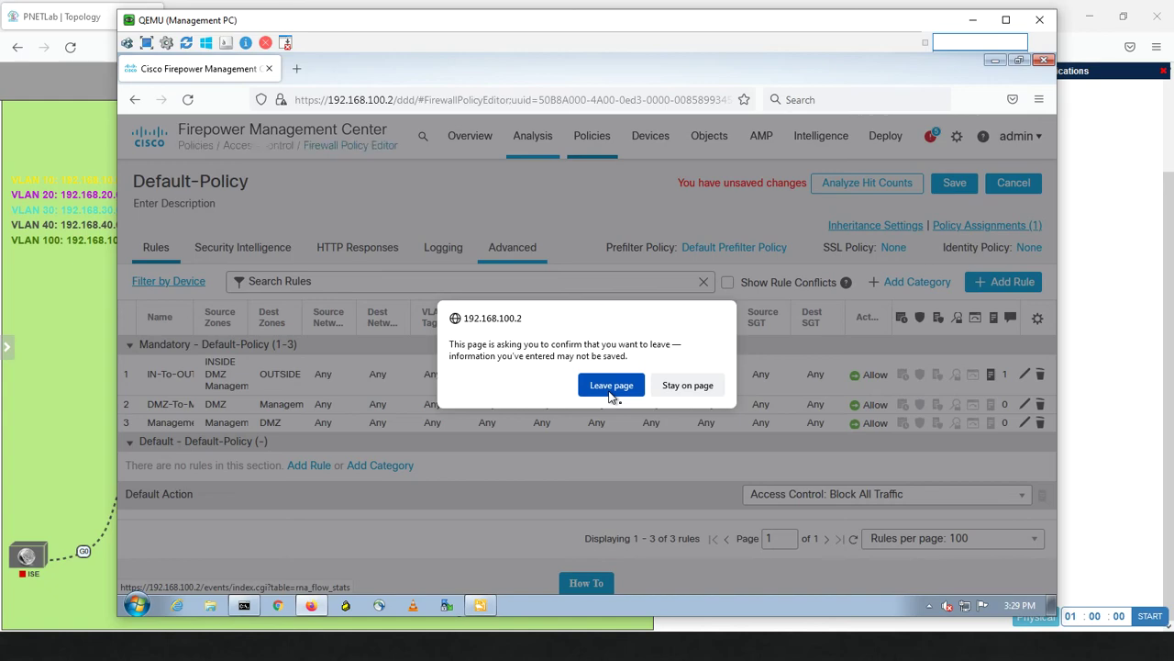
{"action": "left_click", "coordinate": [669, 386]}
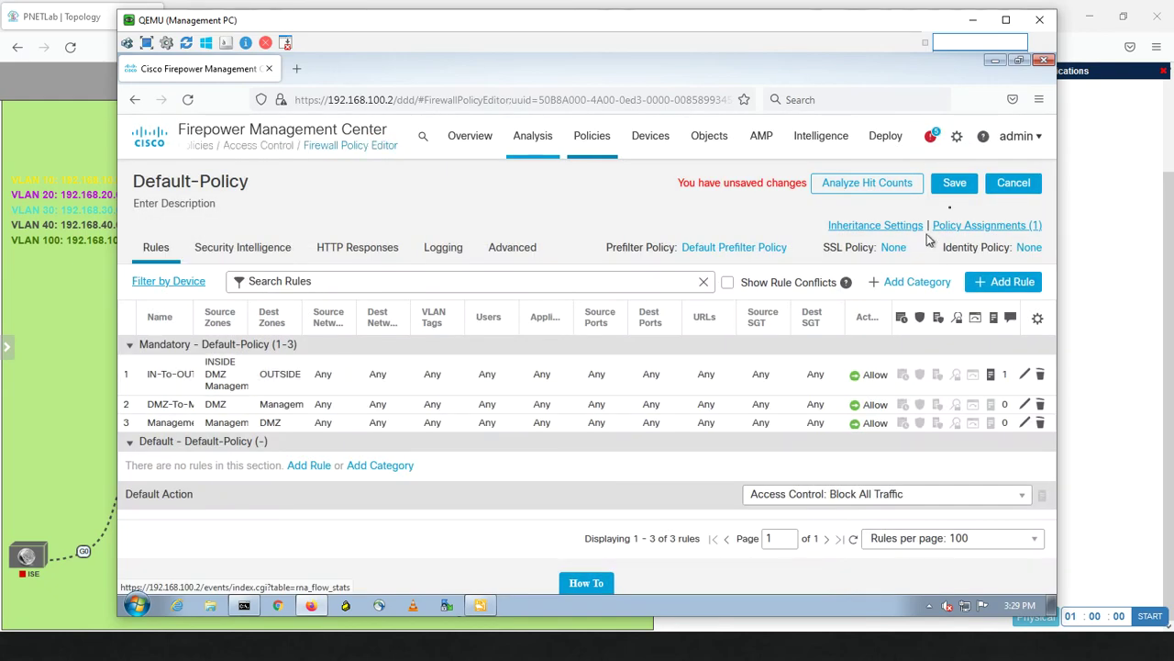
{"action": "left_click", "coordinate": [946, 190]}
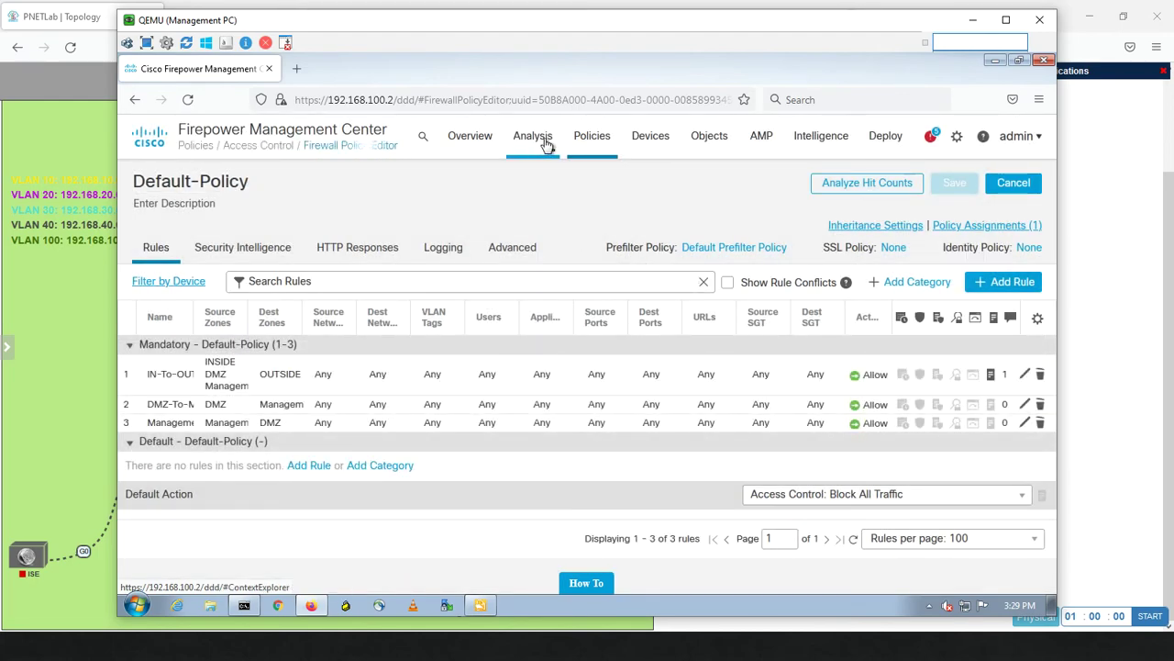
Go to Analysis > Connections > Events to view the still-empty connection events list.
{"action": "mouse_move", "coordinate": [538, 145]}
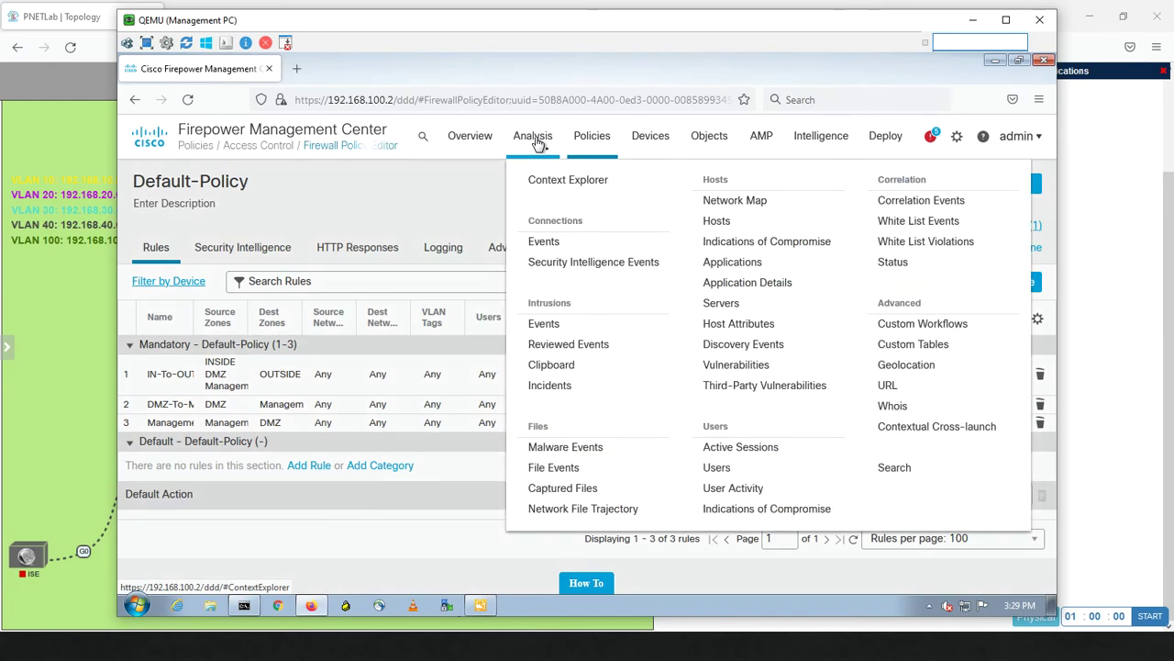
{"action": "left_click", "coordinate": [541, 244]}
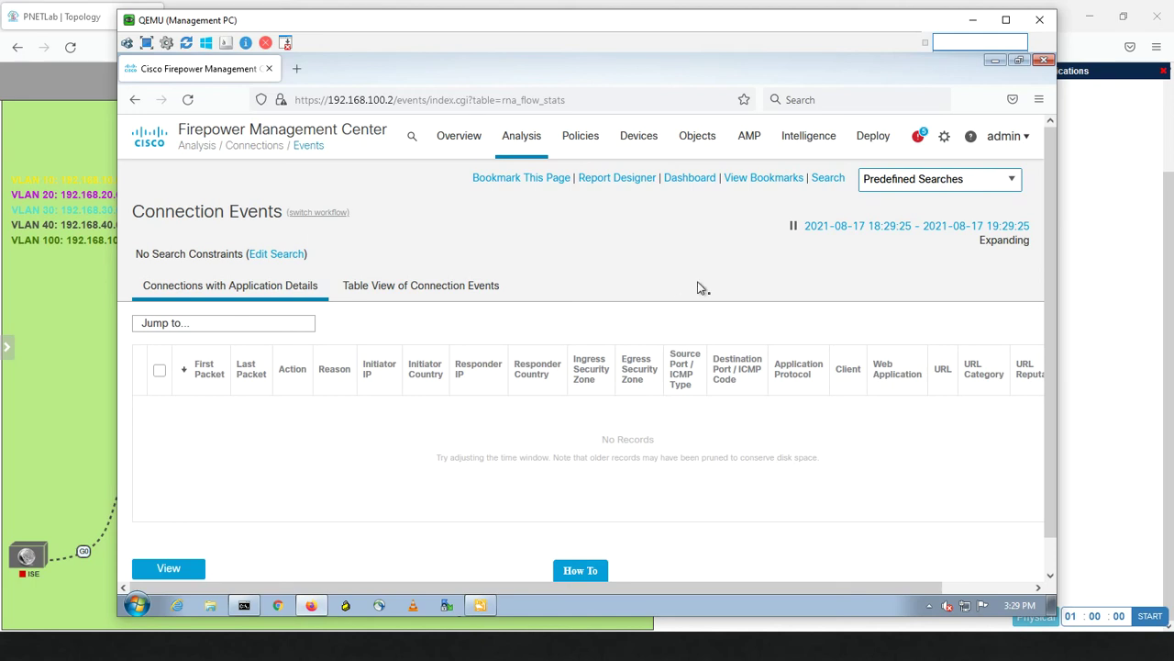
Deploy the saved policy to the HQ-HA device and confirm the deployment.
{"action": "mouse_move", "coordinate": [869, 143]}
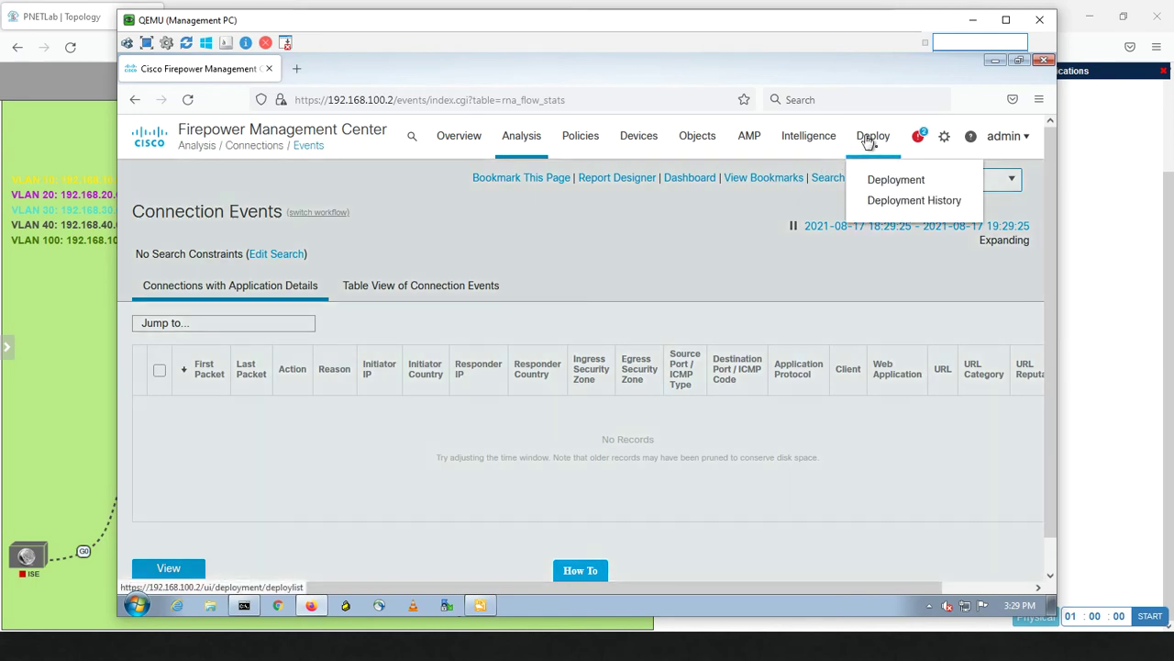
{"action": "left_click", "coordinate": [870, 182]}
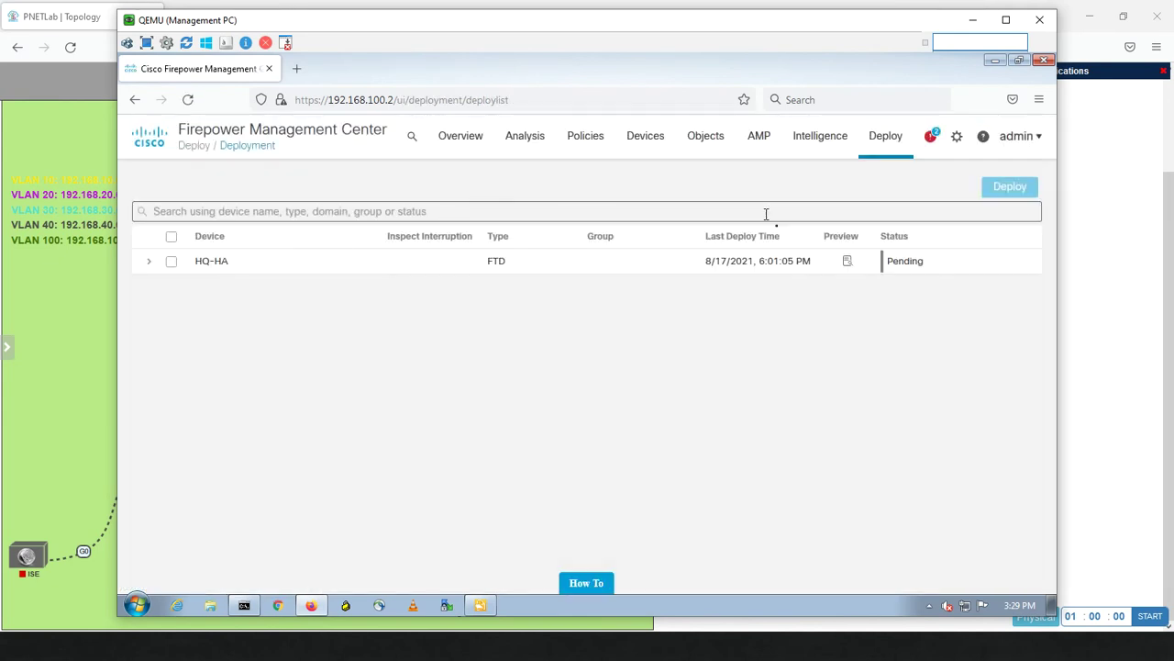
{"action": "left_click", "coordinate": [171, 237]}
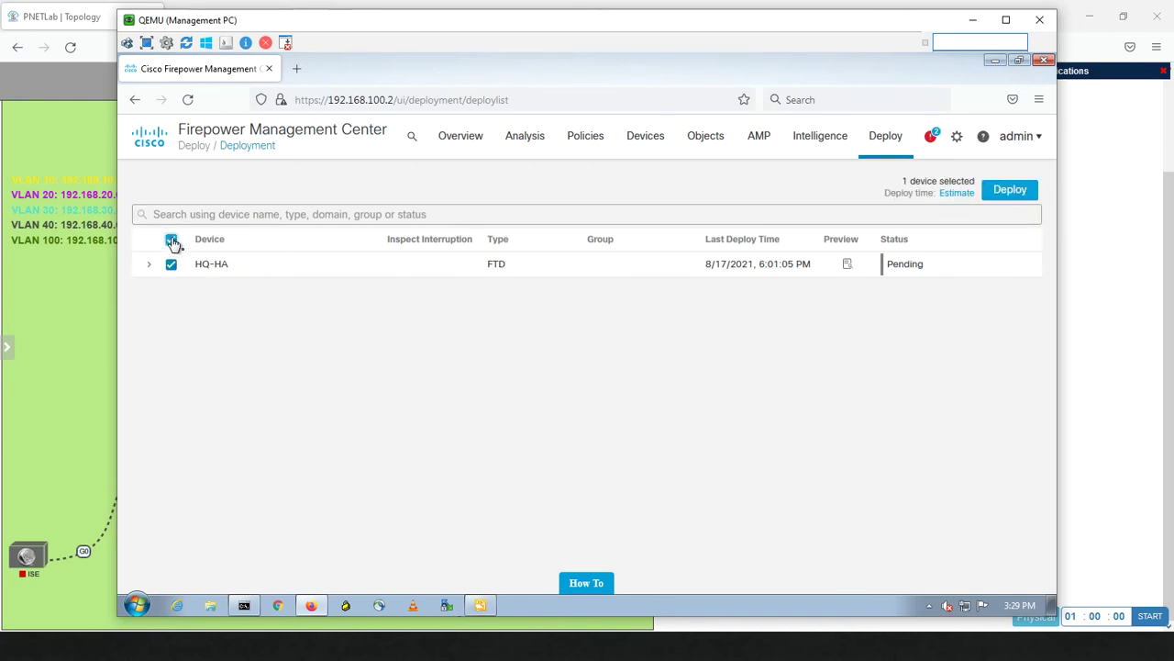
{"action": "left_click", "coordinate": [1000, 202]}
{"action": "left_click", "coordinate": [697, 397]}
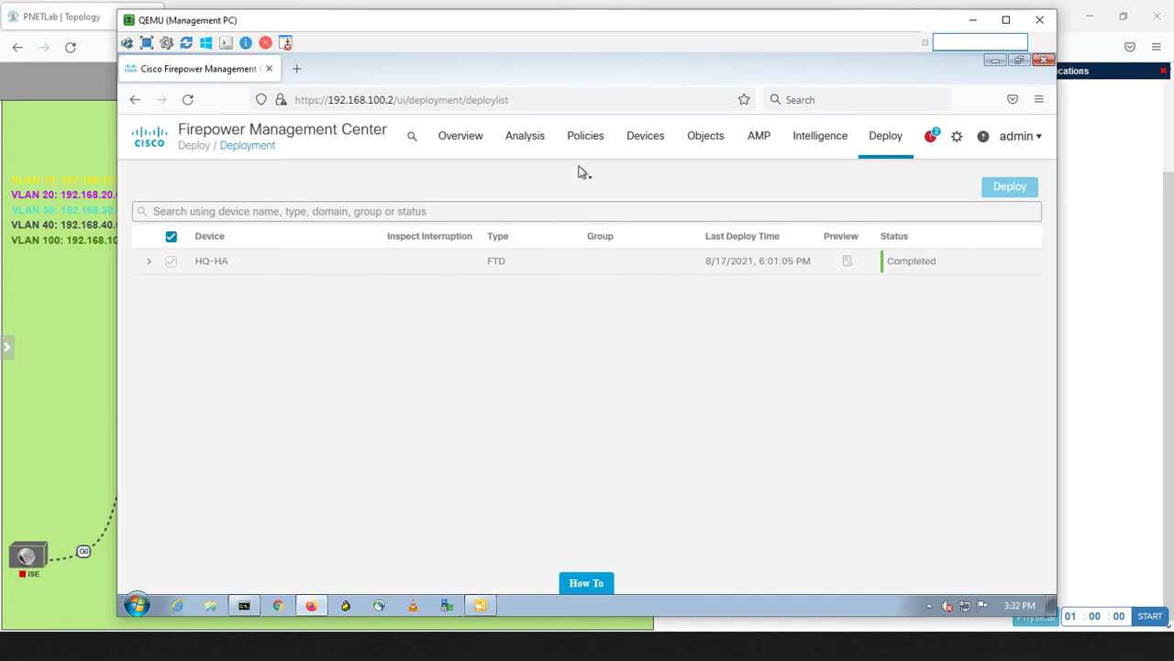
Open Analysis > Connections > Events and scroll through the ICMP traffic from 192.168.30.200 to 8.8.8.8.
{"action": "mouse_move", "coordinate": [527, 144]}
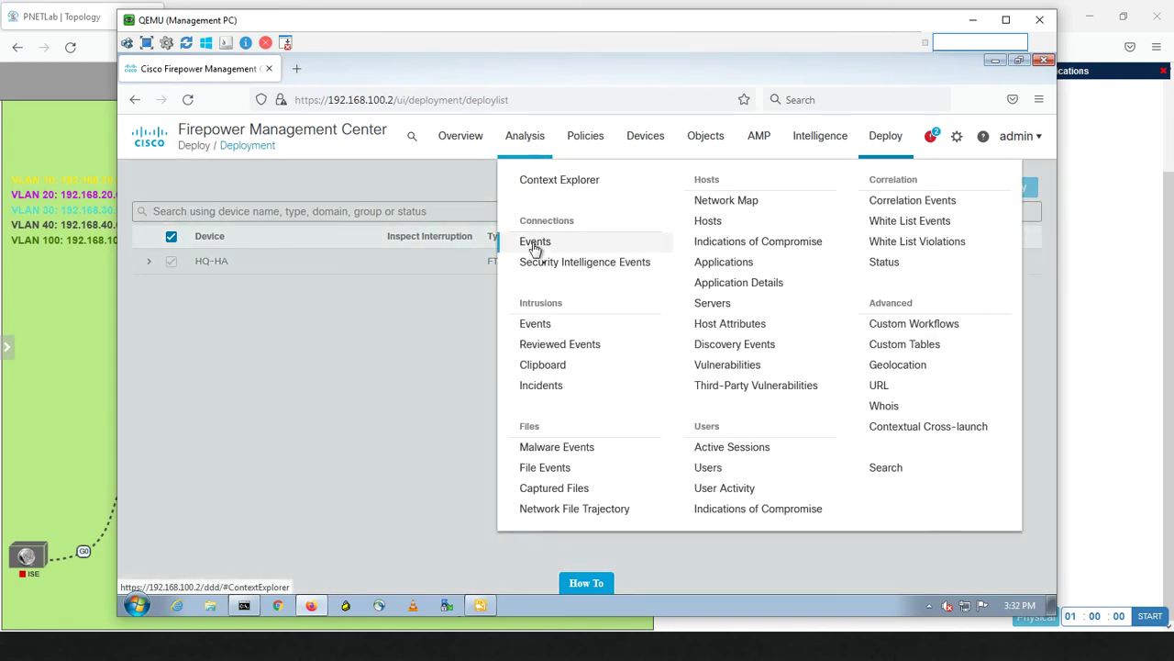
{"action": "left_click", "coordinate": [535, 243]}
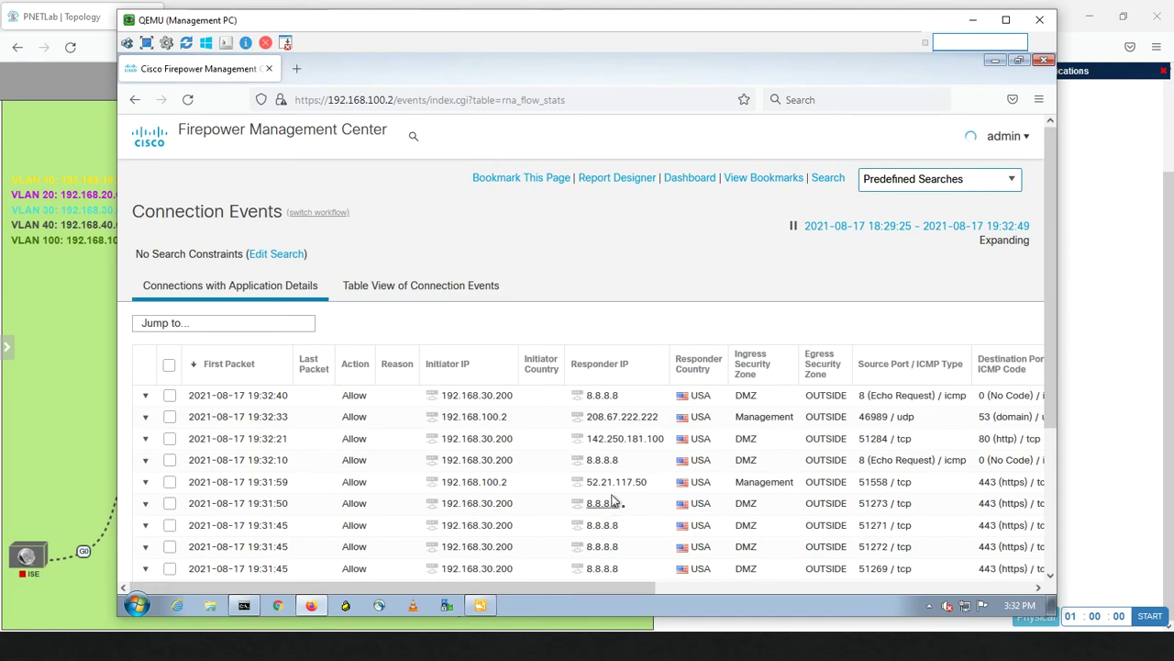
{"action": "left_click_drag", "start_coordinate": [1051, 358], "coordinate": [1039, 436]}
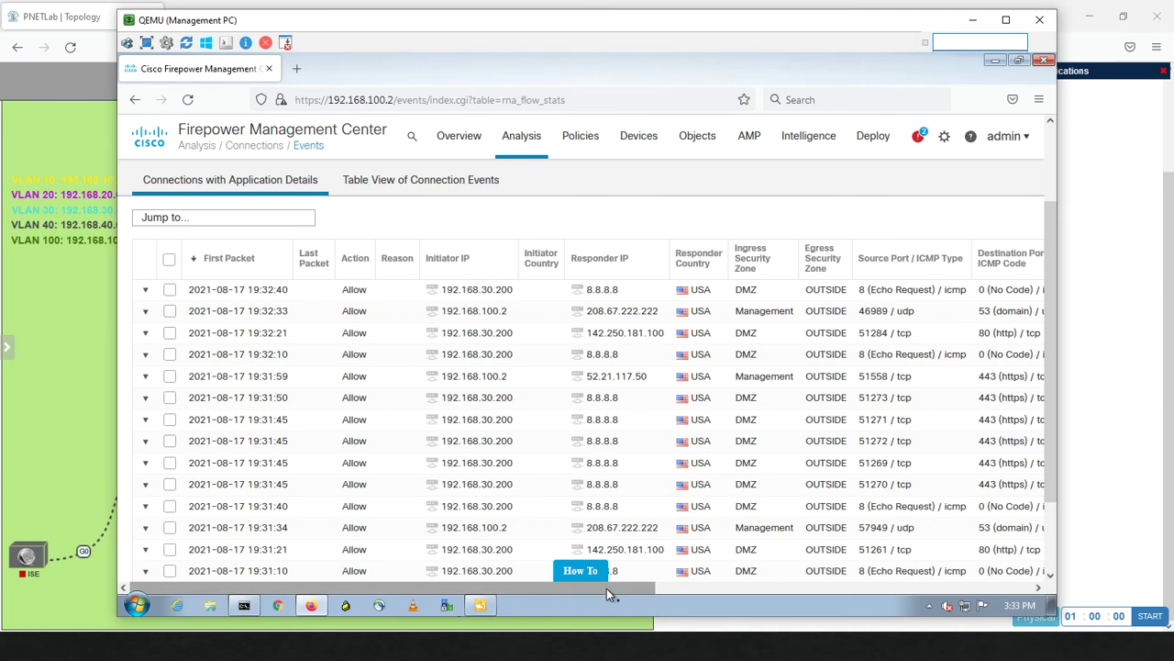
{"action": "left_click_drag", "start_coordinate": [606, 588], "coordinate": [817, 575]}
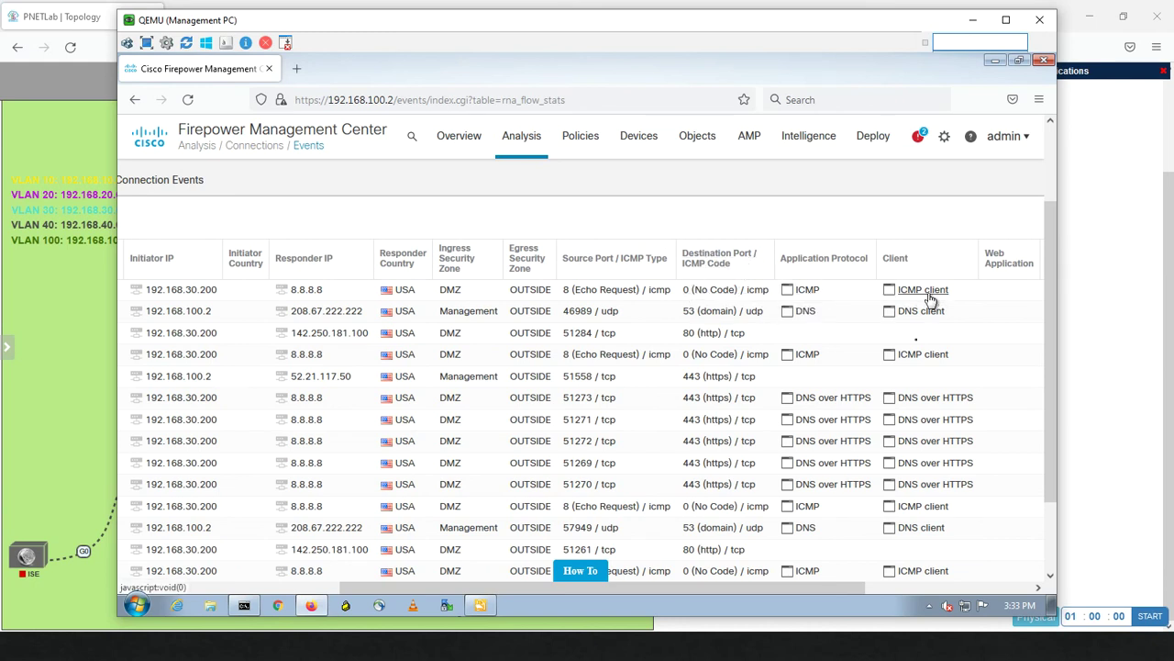
Scroll through all 14 connection events, then bring the PNETLab topology to the front.
{"action": "left_click_drag", "start_coordinate": [779, 584], "coordinate": [977, 581]}
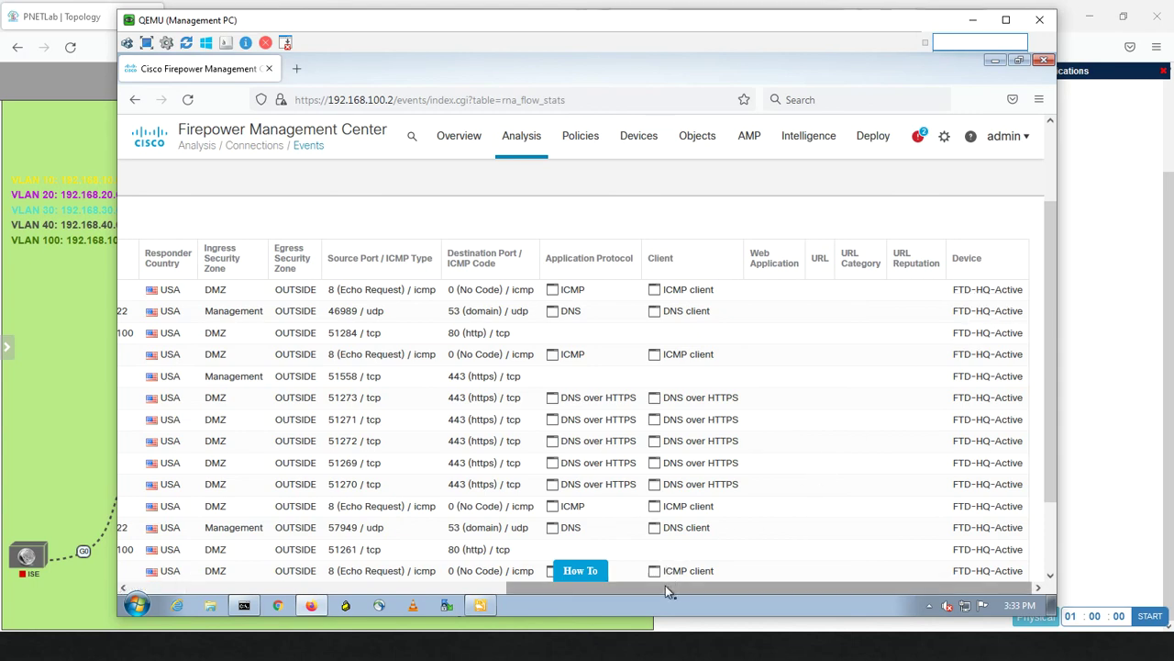
{"action": "left_click_drag", "start_coordinate": [661, 589], "coordinate": [365, 599]}
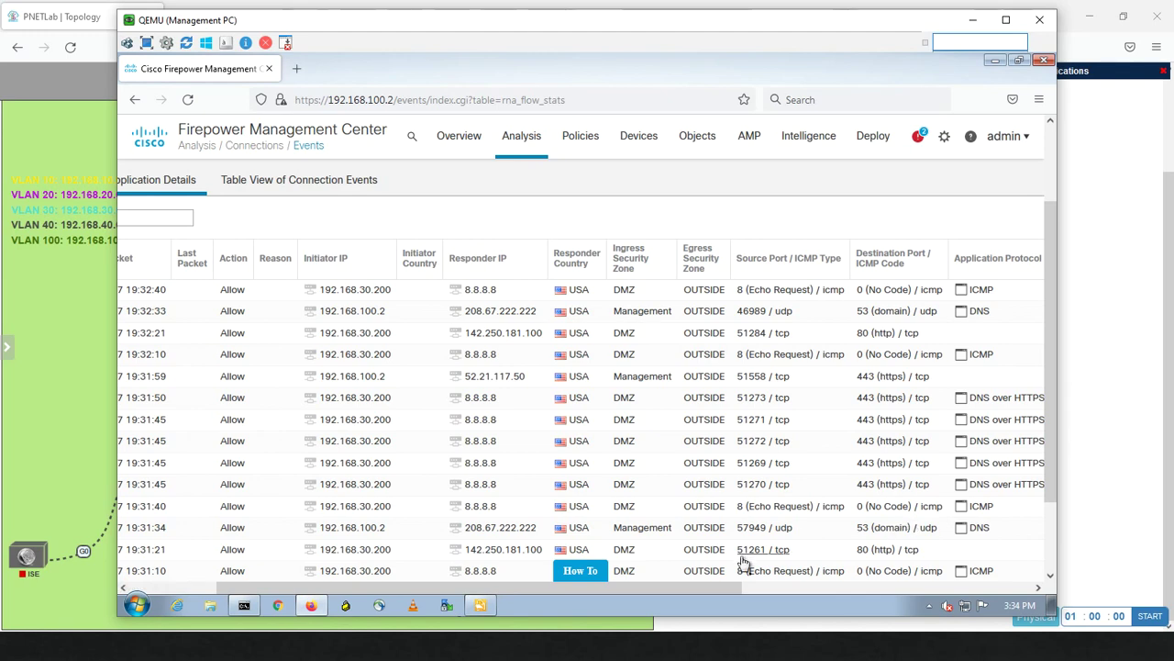
{"action": "left_click_drag", "start_coordinate": [721, 587], "coordinate": [663, 594]}
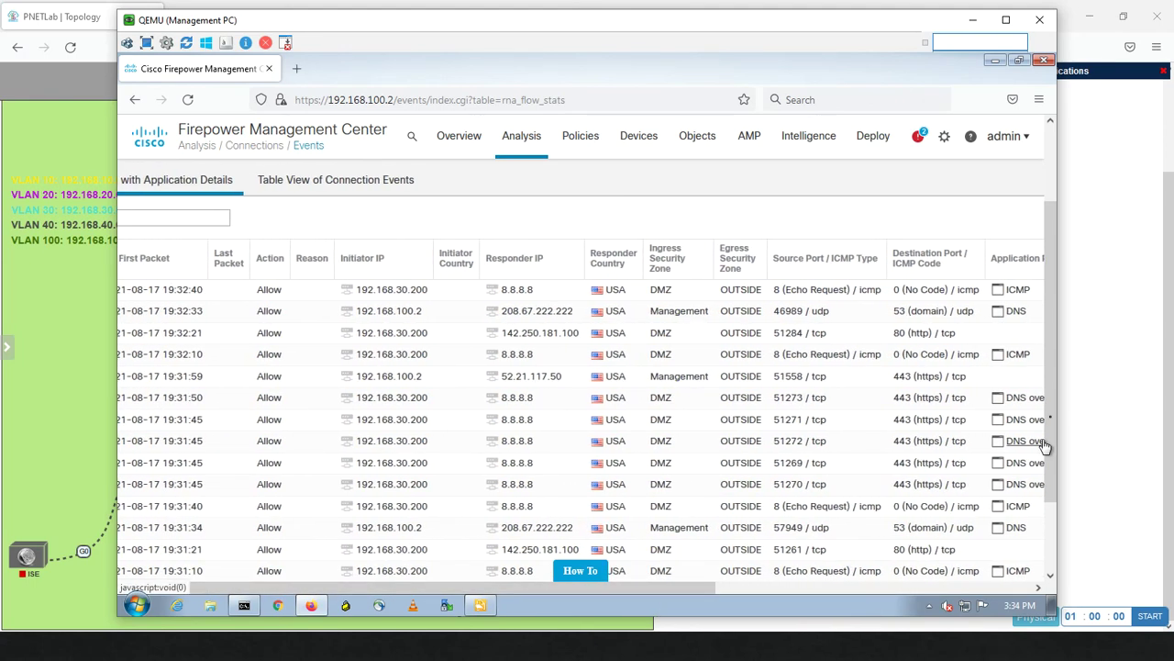
{"action": "left_click_drag", "start_coordinate": [1050, 406], "coordinate": [1051, 539]}
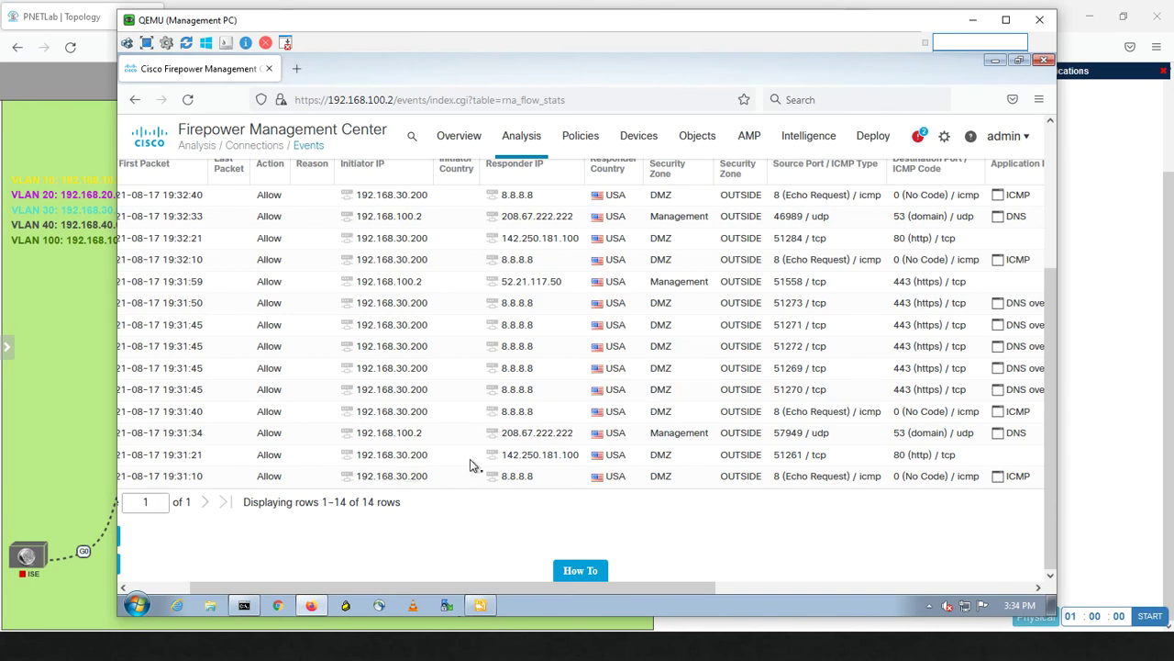
{"action": "left_click", "coordinate": [100, 444]}
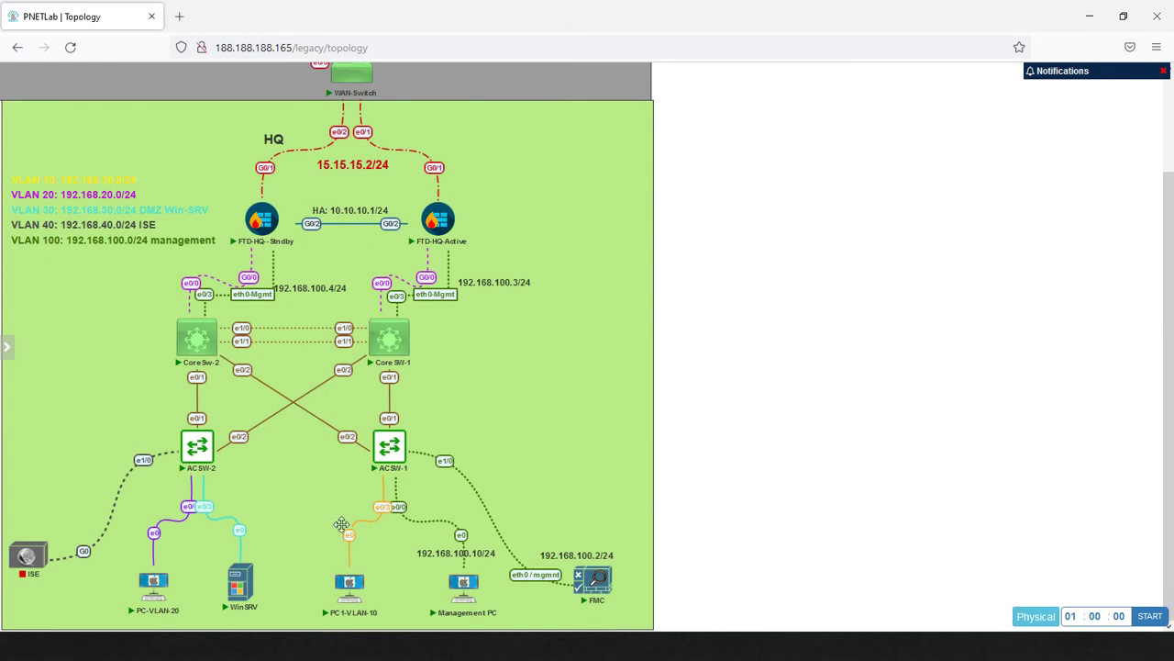
Open the PC-VLAN-20 console in the VNC viewer from the topology.
{"action": "mouse_move", "coordinate": [158, 585]}
{"action": "left_click", "coordinate": [158, 585]}
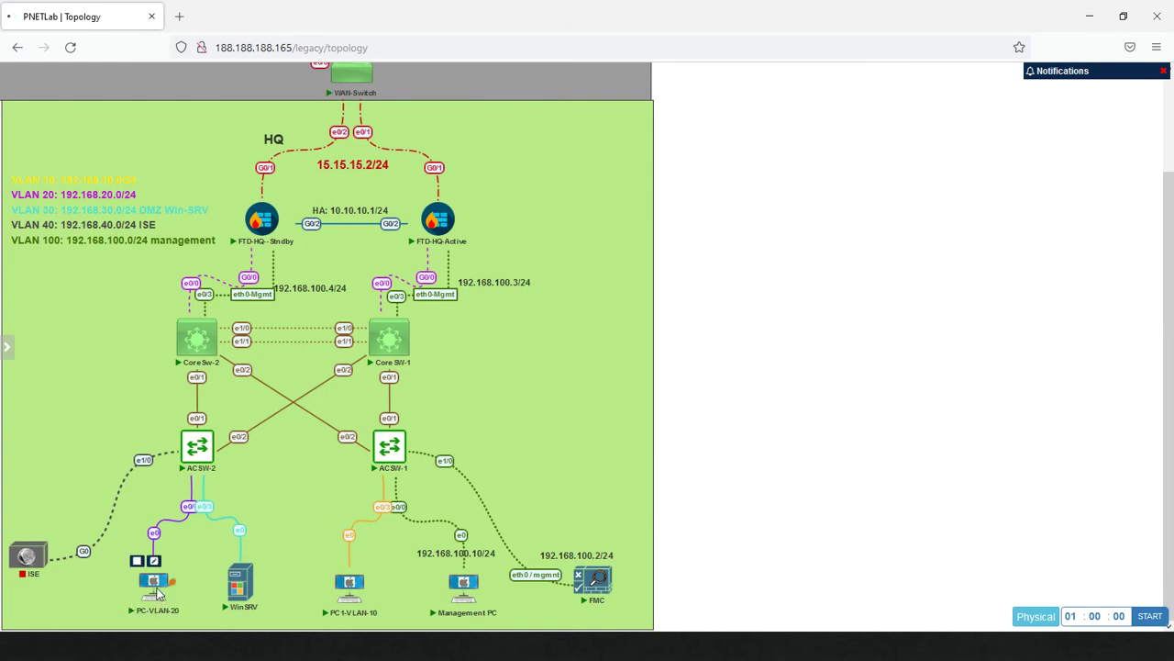
{"action": "left_click", "coordinate": [613, 162]}
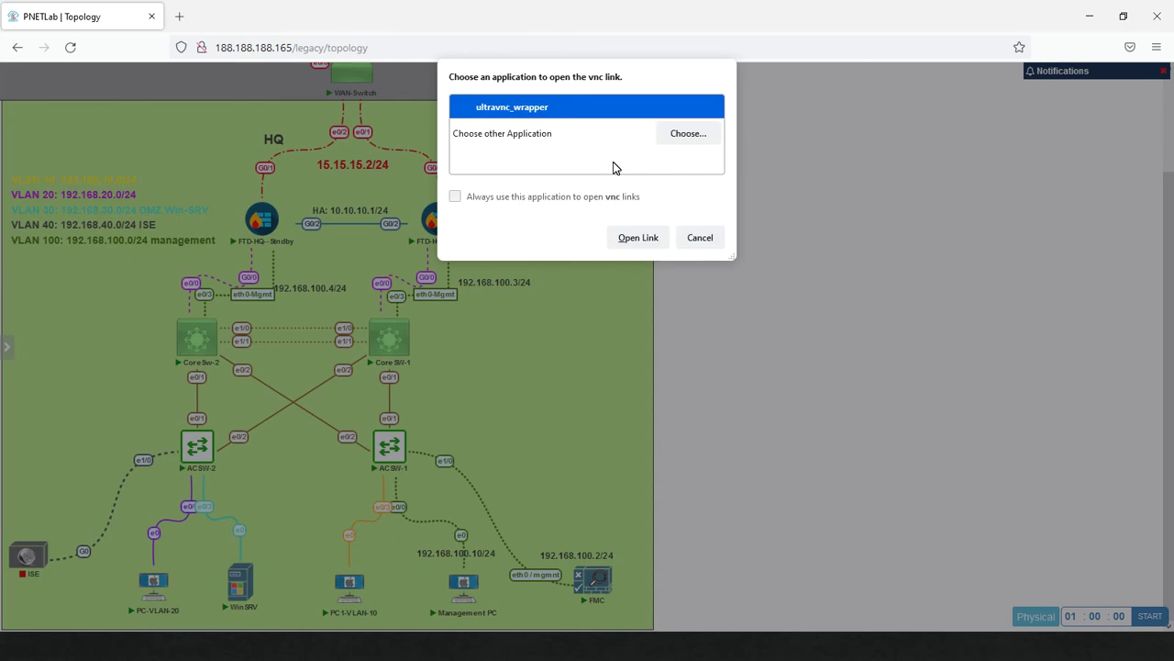
{"action": "left_click", "coordinate": [645, 235]}
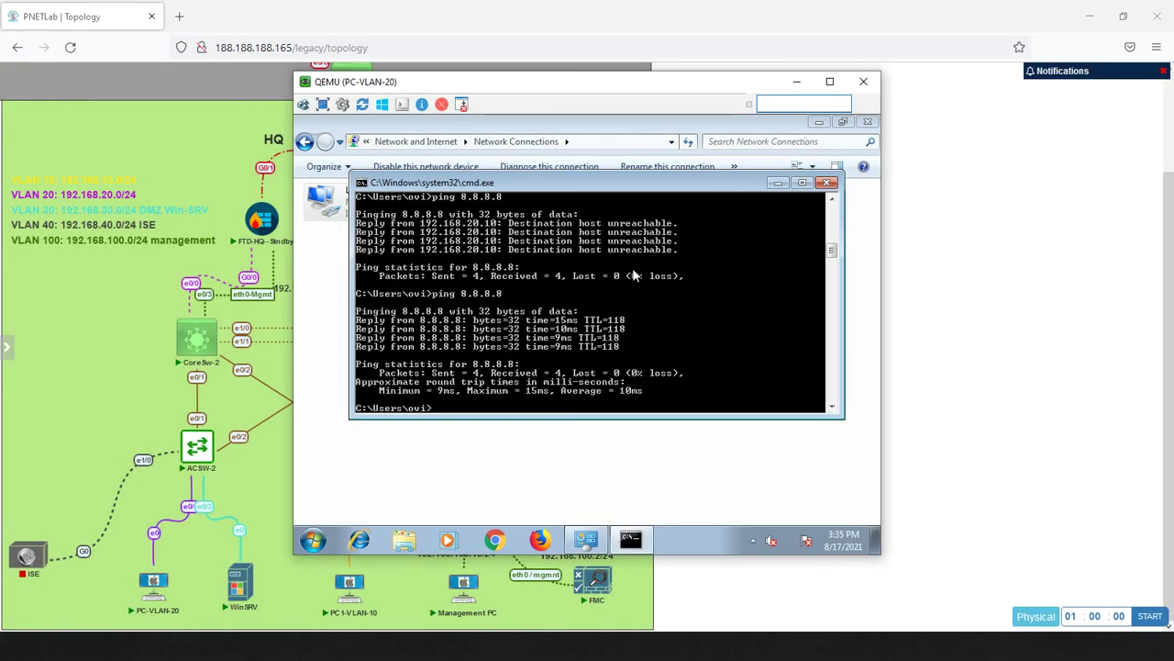
Rerun ping 8.8.8.8 and switch back to the Management PC window.
{"action": "key", "text": "Up"}
{"action": "key", "text": "Return"}
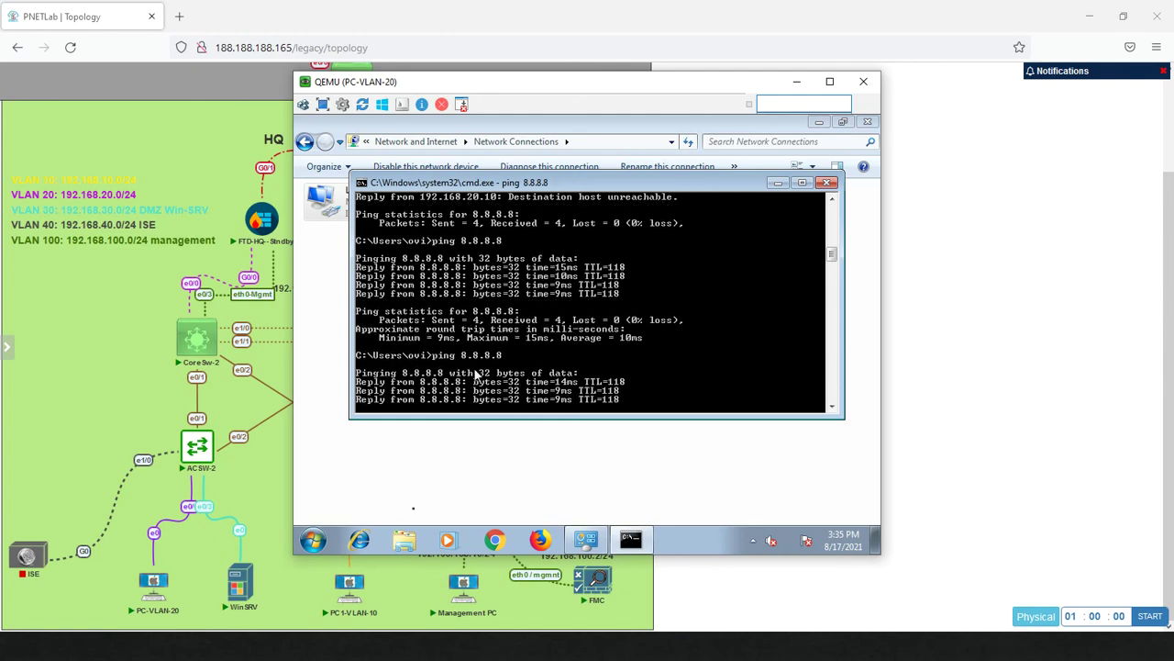
{"action": "key", "text": "alt+Tab"}
{"action": "key", "text": "Tab"}
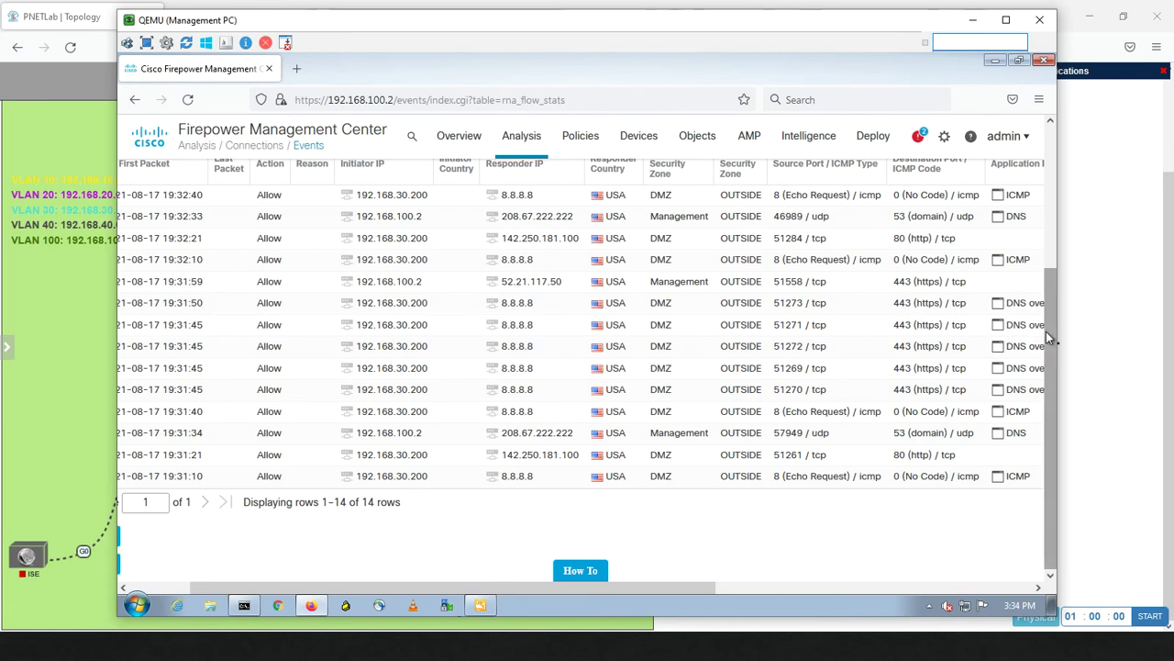
Scroll to the top of the connection events and reload to list the 192.168.20.10 ICMP echo.
{"action": "left_click_drag", "start_coordinate": [1046, 331], "coordinate": [1025, 188]}
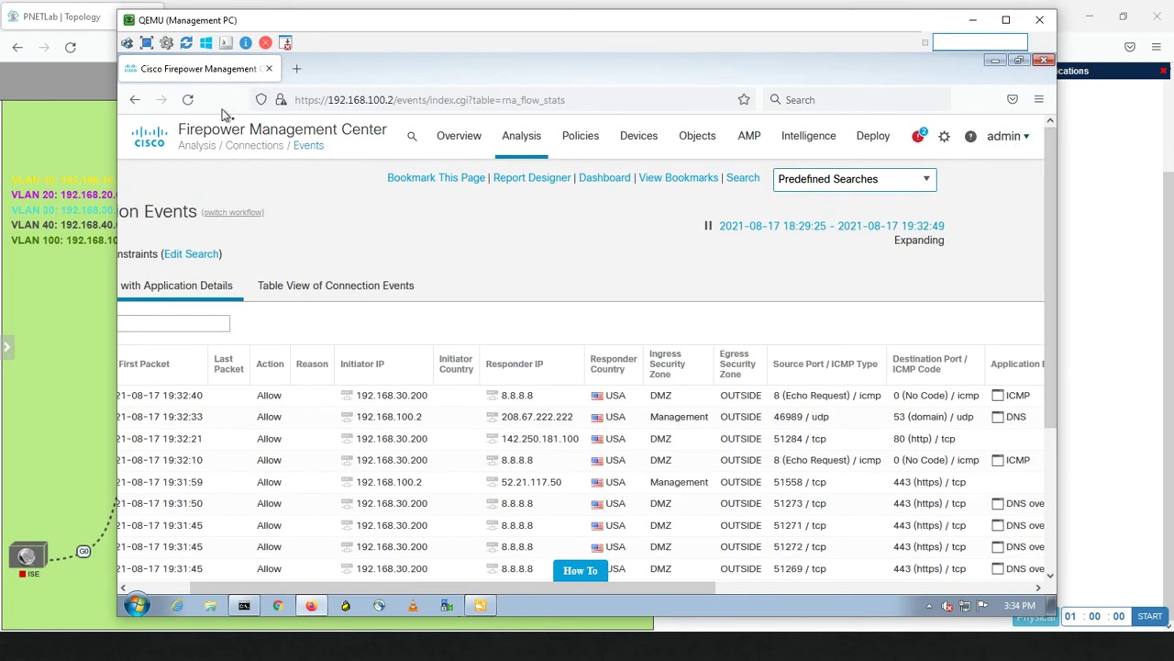
{"action": "left_click", "coordinate": [189, 100]}
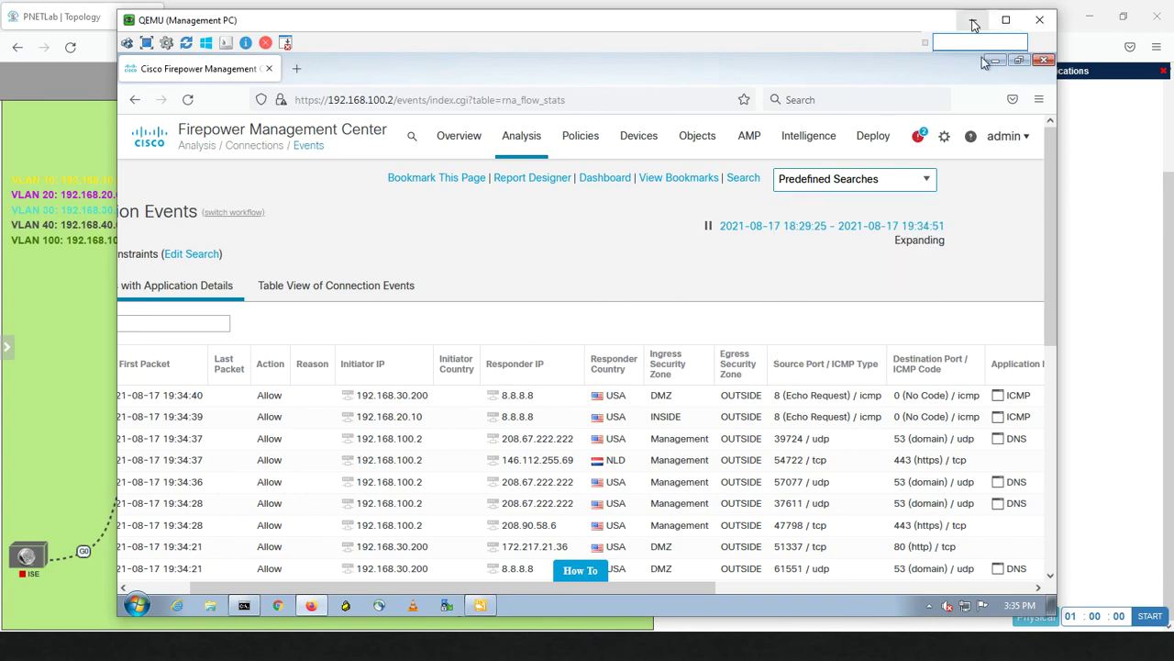
Switch back to the PNETLab topology browser window.
{"action": "key", "text": "alt+Tab"}
{"action": "key", "text": "alt+Tab"}
{"action": "key", "text": "alt+Tab"}
{"action": "key", "text": "alt+Tab"}
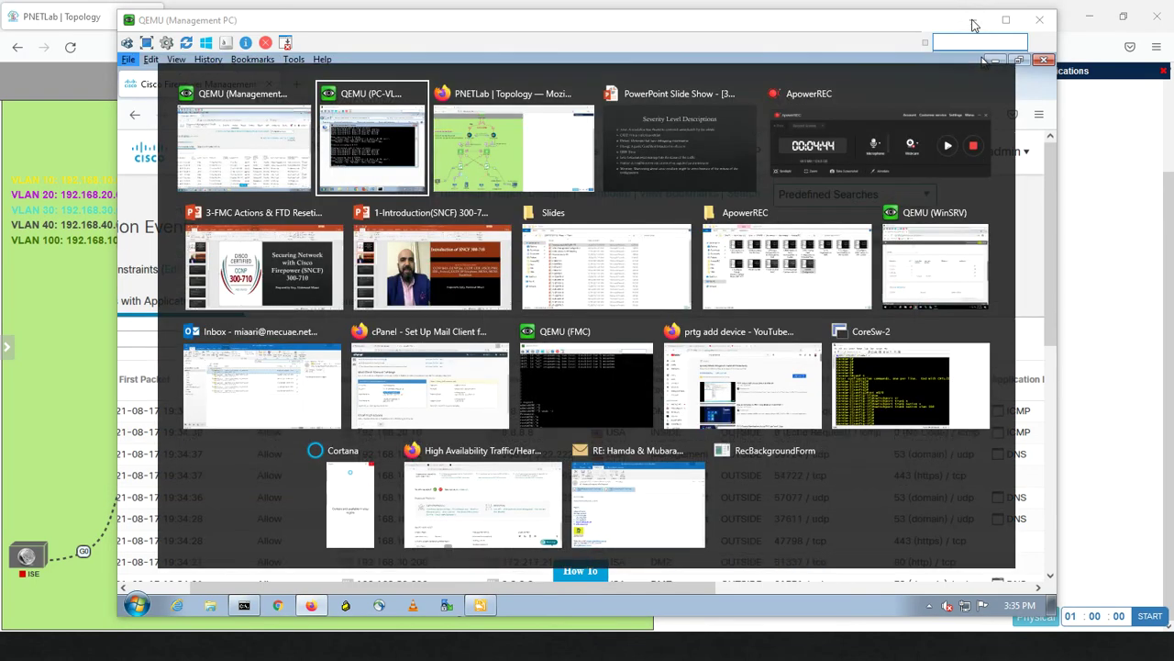
{"action": "key", "text": "alt+Tab"}
{"action": "key", "text": "alt+Tab"}
{"action": "key", "text": "alt+Tab"}
{"action": "key", "text": "alt+Tab"}
{"action": "key", "text": "alt+Tab"}
{"action": "key", "text": "alt+Tab"}
{"action": "key", "text": "alt+Tab"}
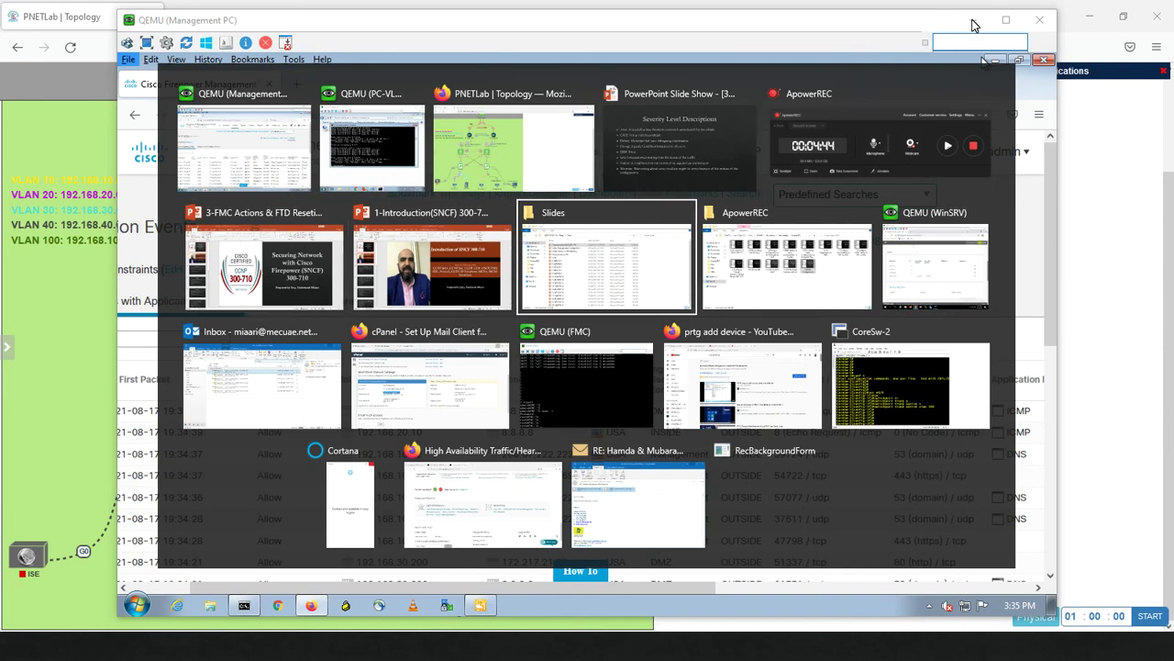
{"action": "key", "text": "alt+Tab"}
{"action": "key", "text": "alt+Tab"}
{"action": "key", "text": "alt+Tab"}
{"action": "key", "text": "alt+Tab"}
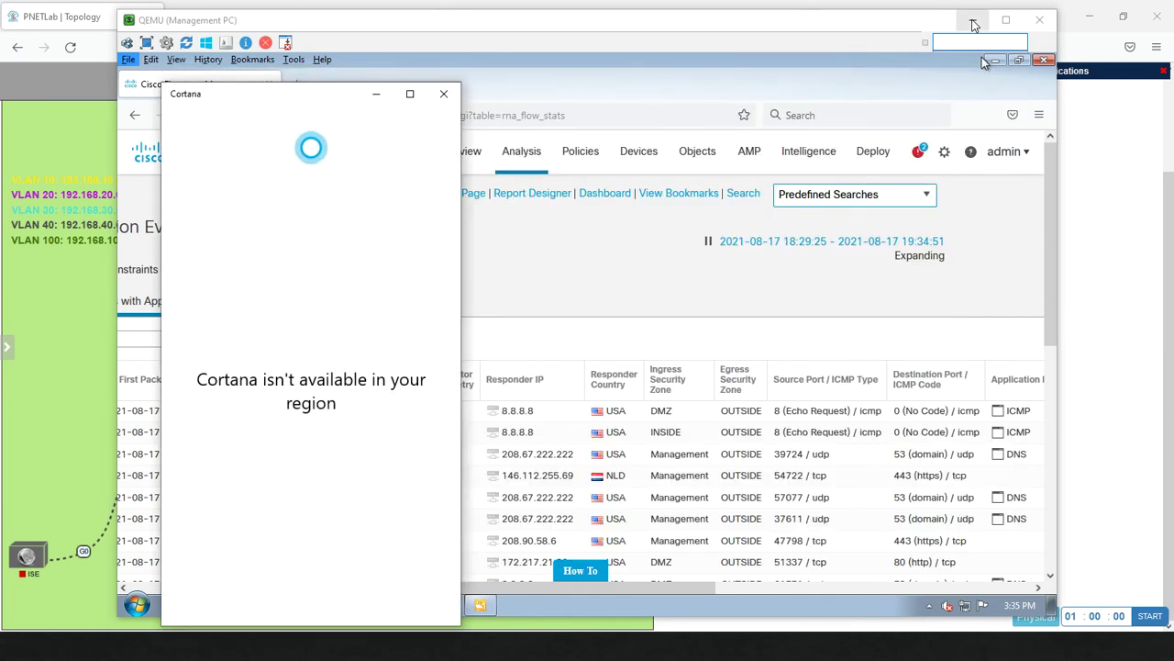
{"action": "key", "text": "super+d"}
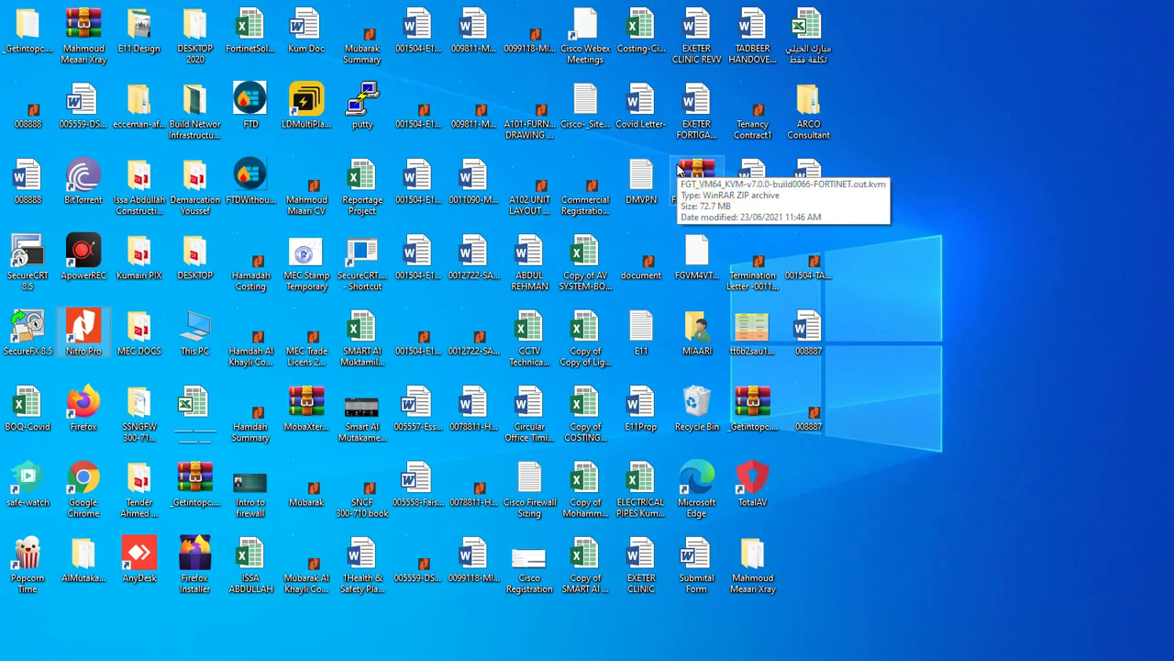
{"action": "key", "text": "alt+Tab"}
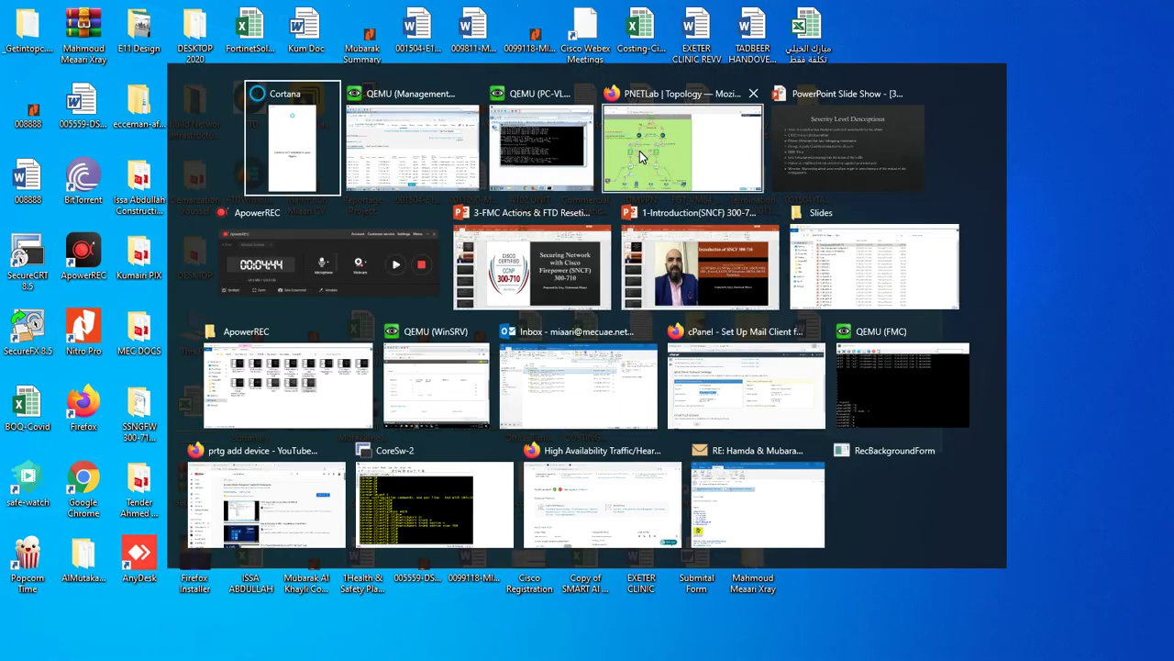
{"action": "left_click", "coordinate": [640, 151]}
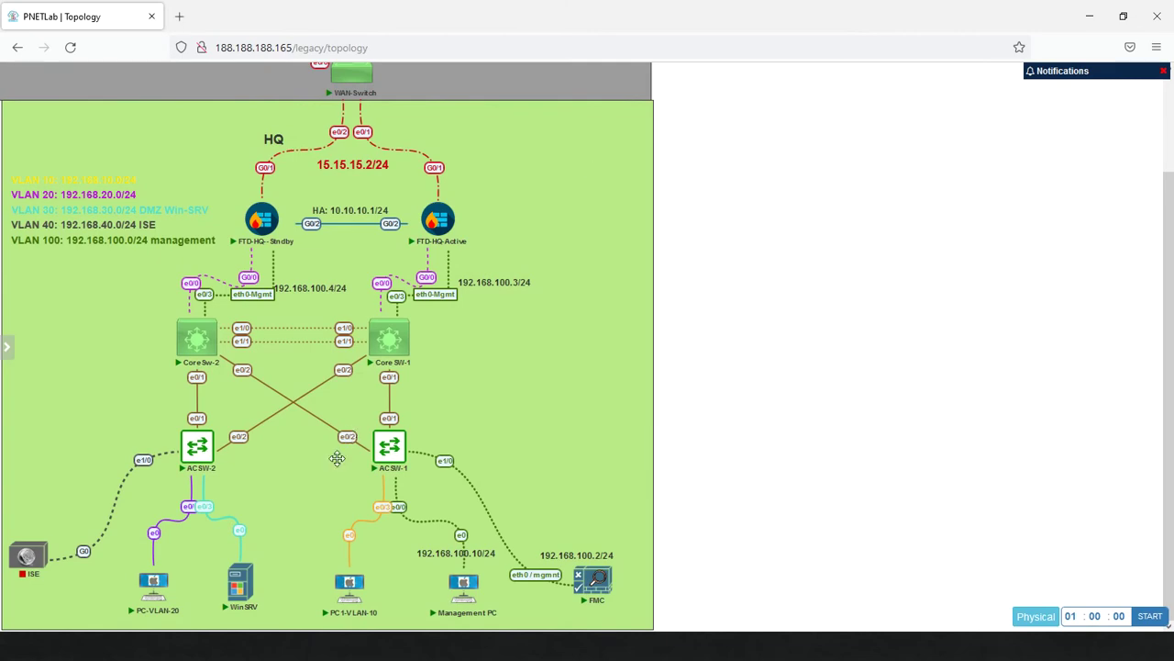
Open the WinSRV console in the VNC viewer via ultravnc_wrapper.
{"action": "left_click", "coordinate": [240, 588]}
{"action": "left_click", "coordinate": [577, 160]}
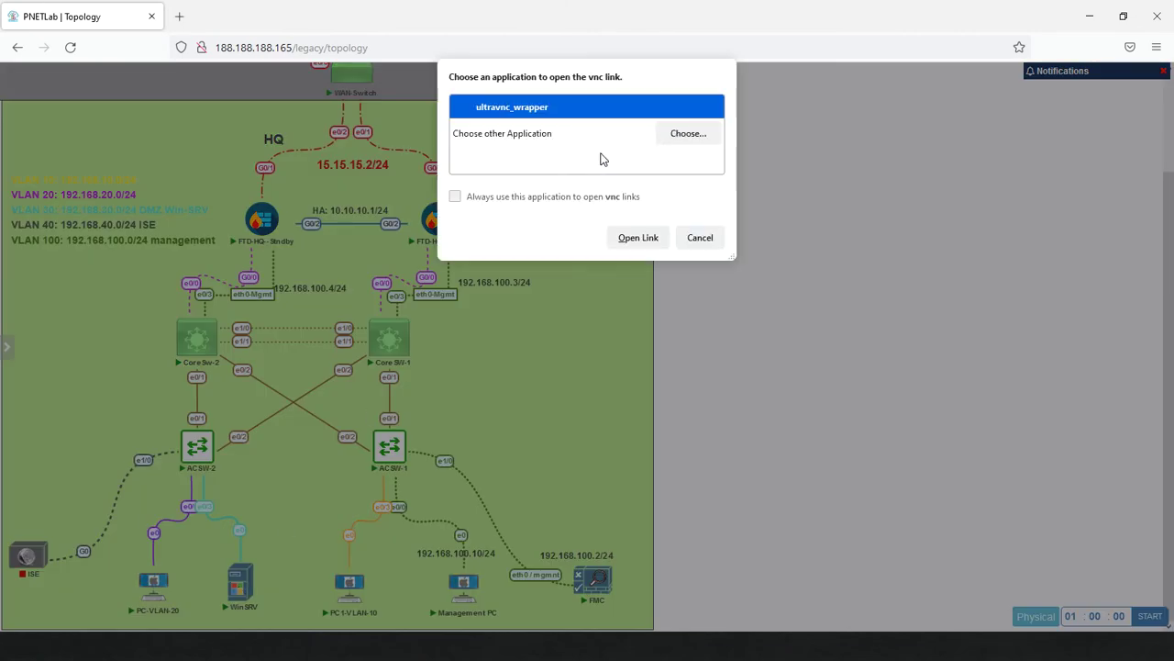
{"action": "left_click", "coordinate": [633, 237]}
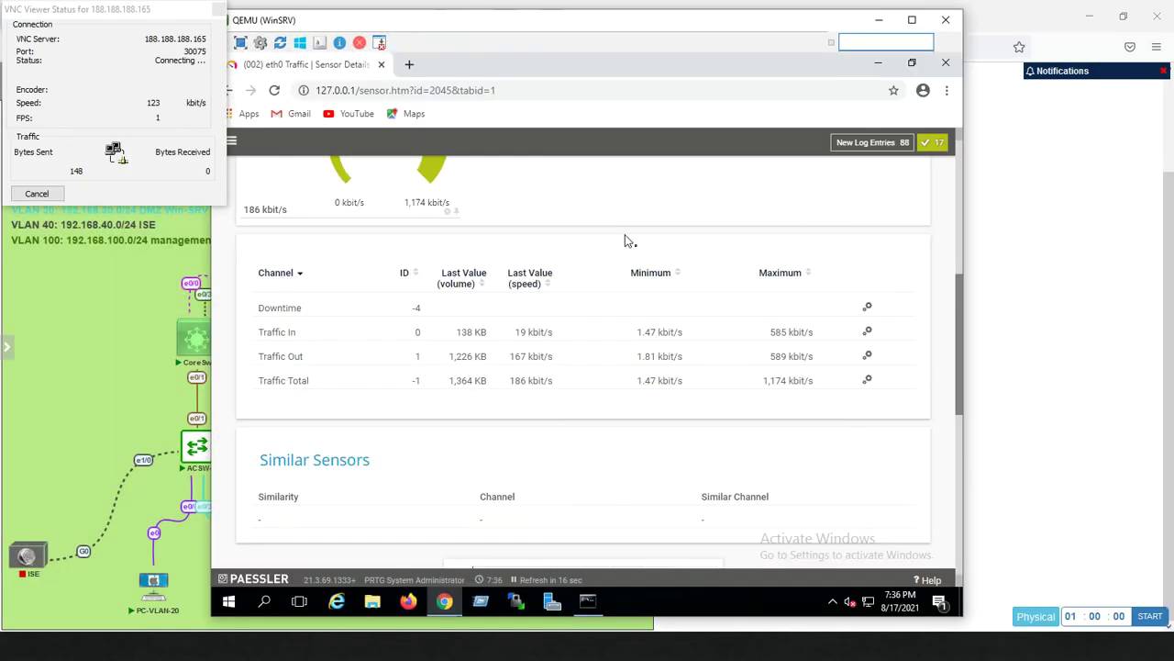
Dismiss the VNC status box and refresh the PRTG sensor overview.
{"action": "left_click", "coordinate": [36, 194]}
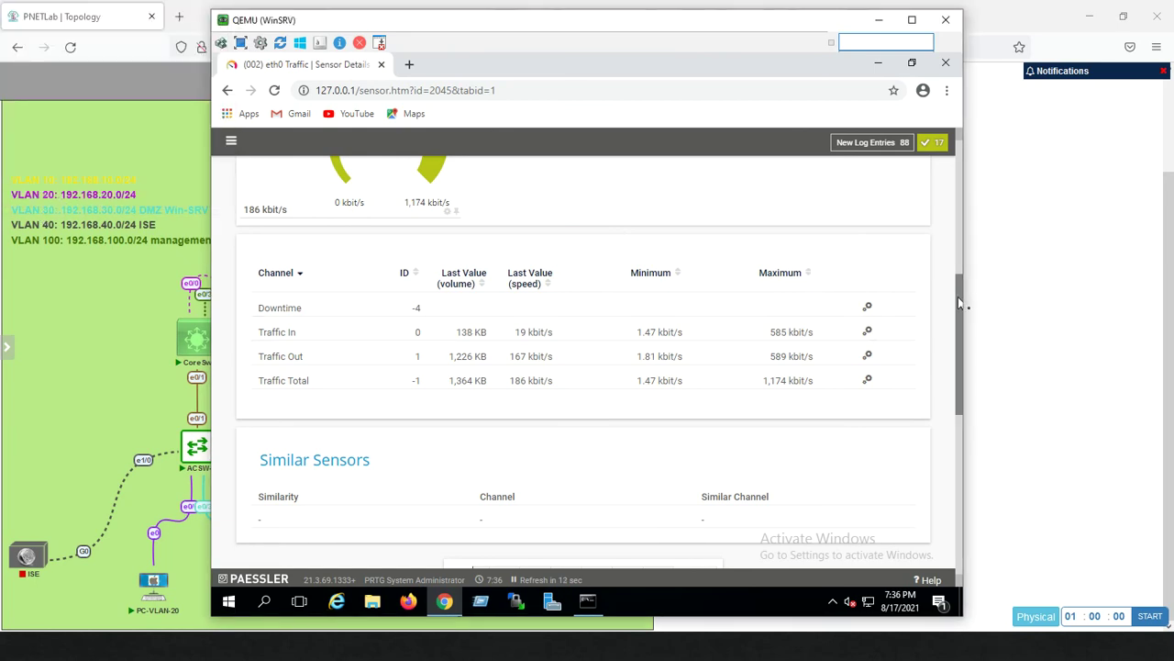
{"action": "left_click_drag", "start_coordinate": [960, 303], "coordinate": [958, 166]}
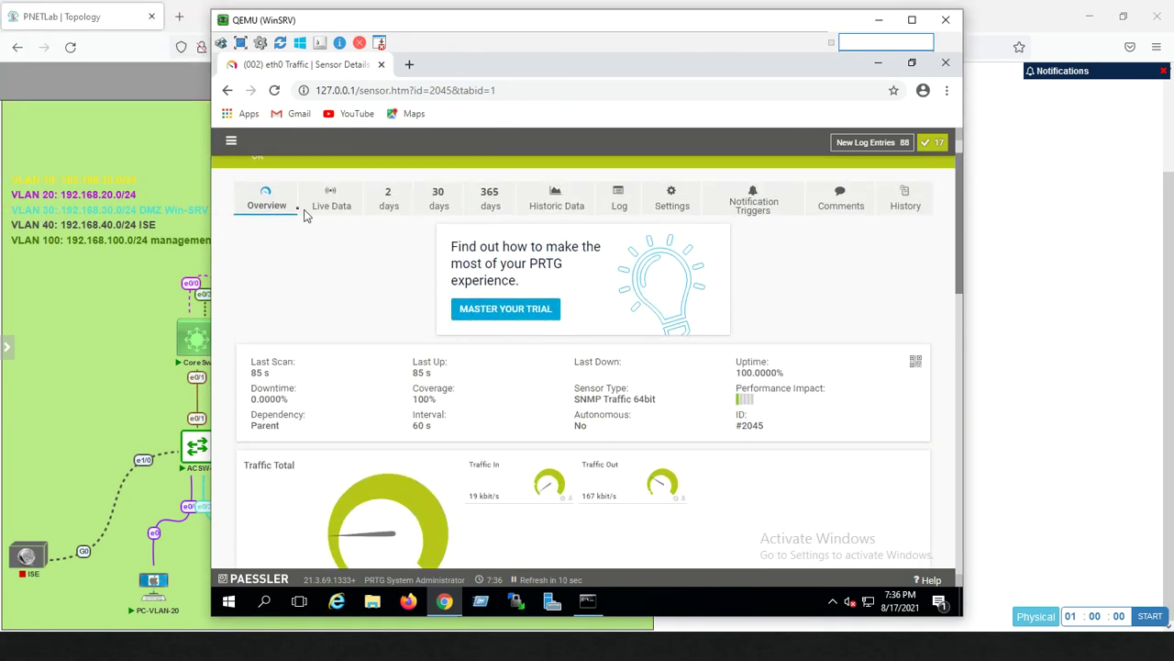
{"action": "left_click", "coordinate": [270, 196]}
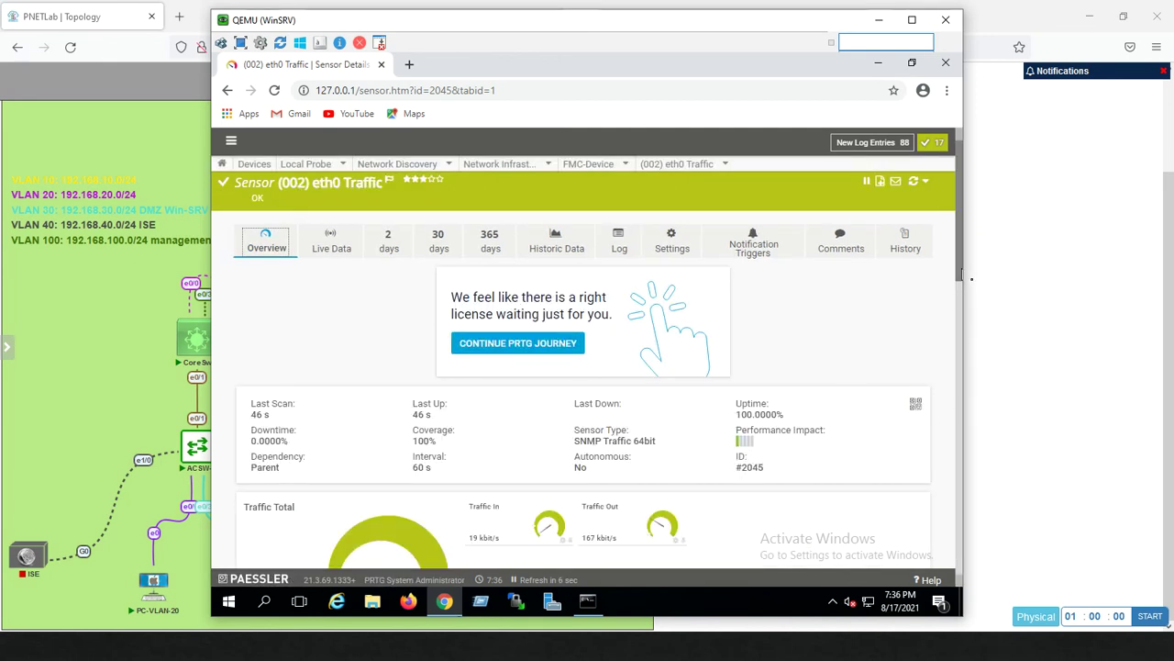
{"action": "left_click_drag", "start_coordinate": [960, 275], "coordinate": [950, 380]}
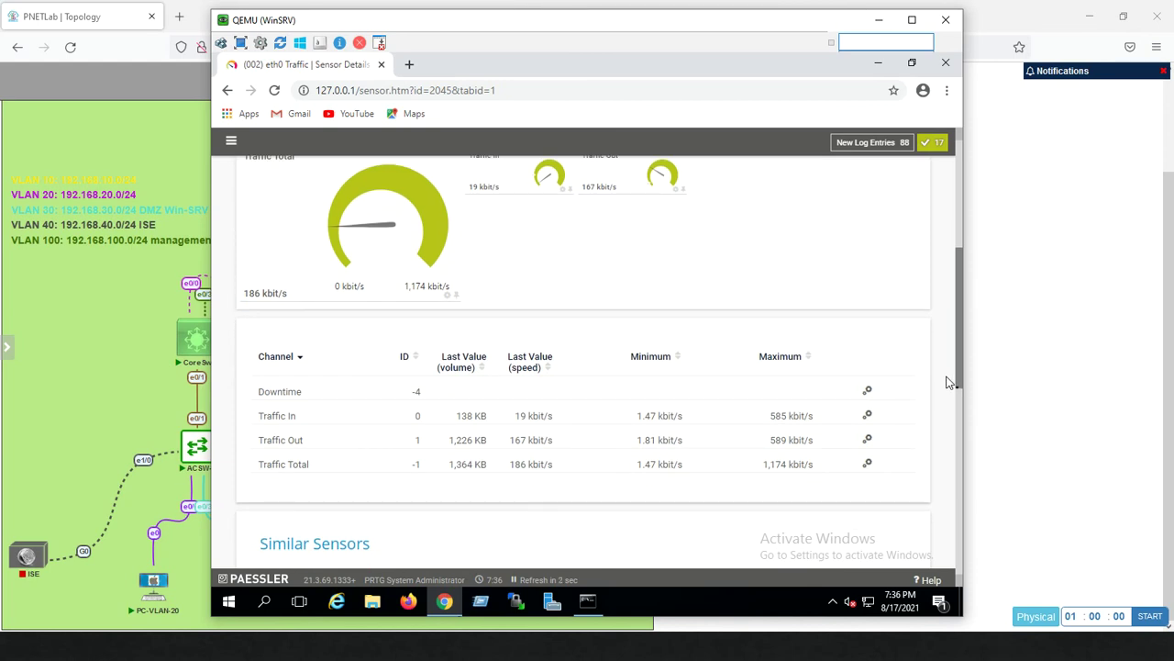
{"action": "left_click_drag", "start_coordinate": [951, 383], "coordinate": [947, 244]}
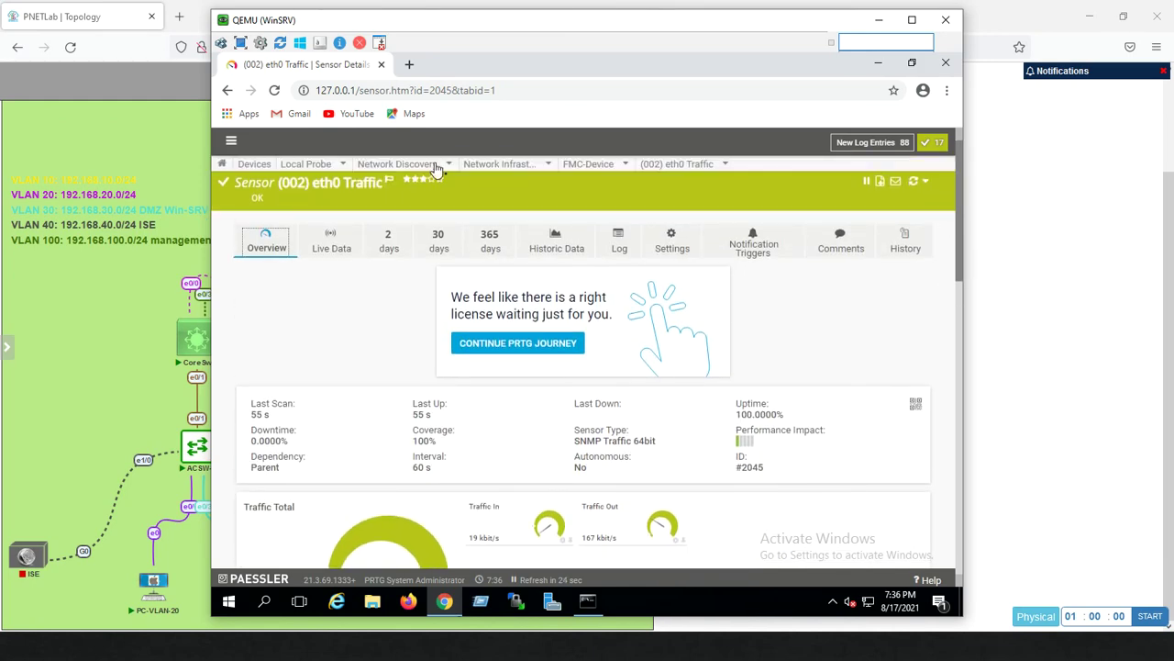
Open FMC-Device's (002) eth0 Traffic sensor from Devices, then minimize the WinSRV console.
{"action": "left_click", "coordinate": [260, 171]}
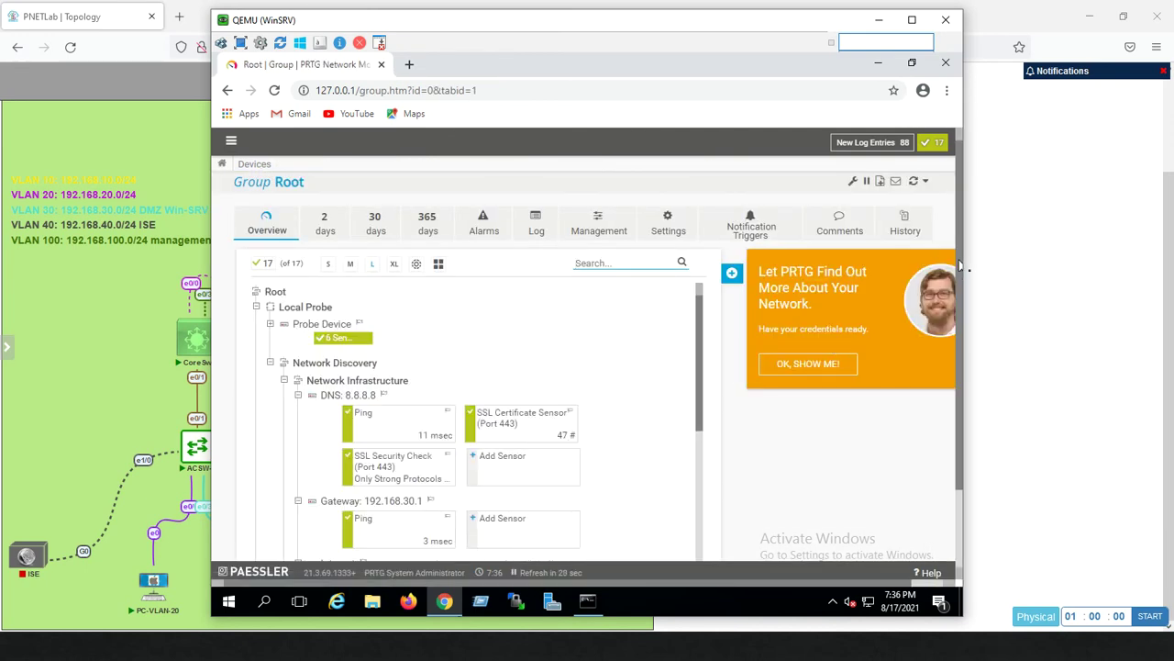
{"action": "scroll", "coordinate": [959, 265], "scroll_direction": "down", "scroll_amount": 1}
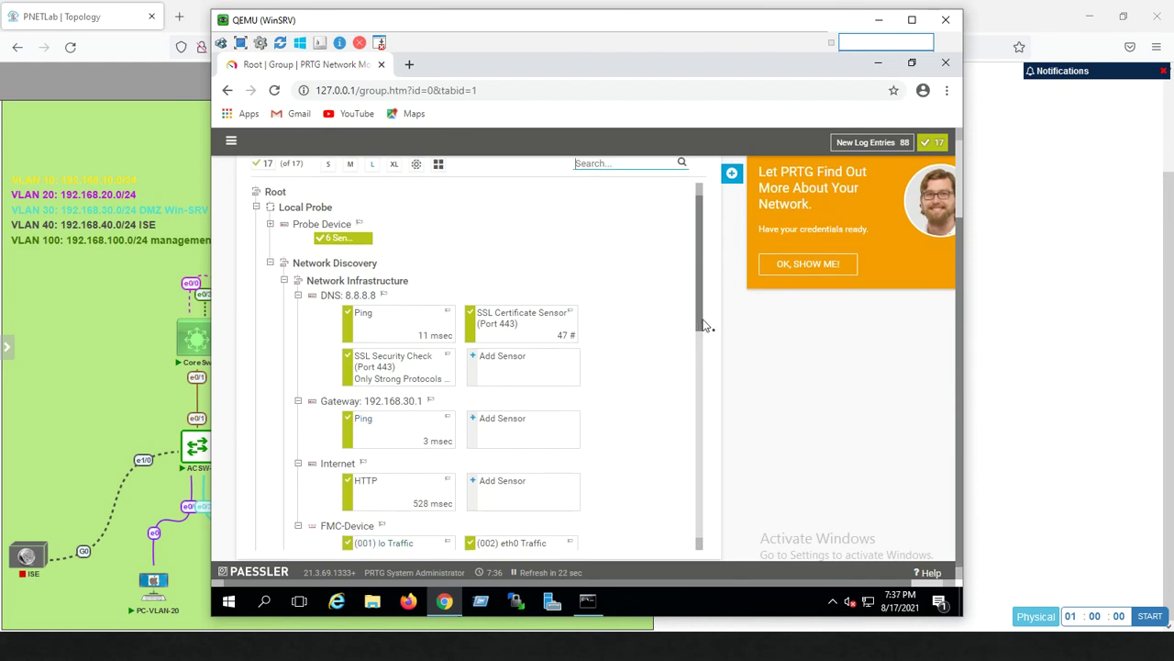
{"action": "left_click_drag", "start_coordinate": [699, 321], "coordinate": [698, 371]}
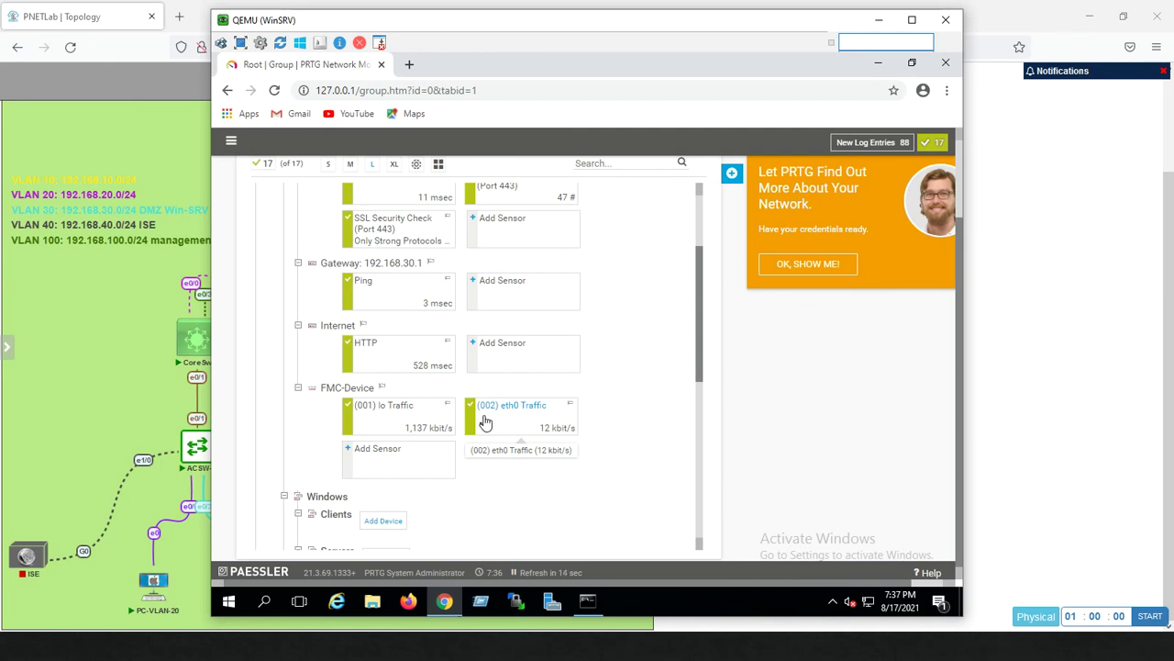
{"action": "left_click", "coordinate": [537, 416]}
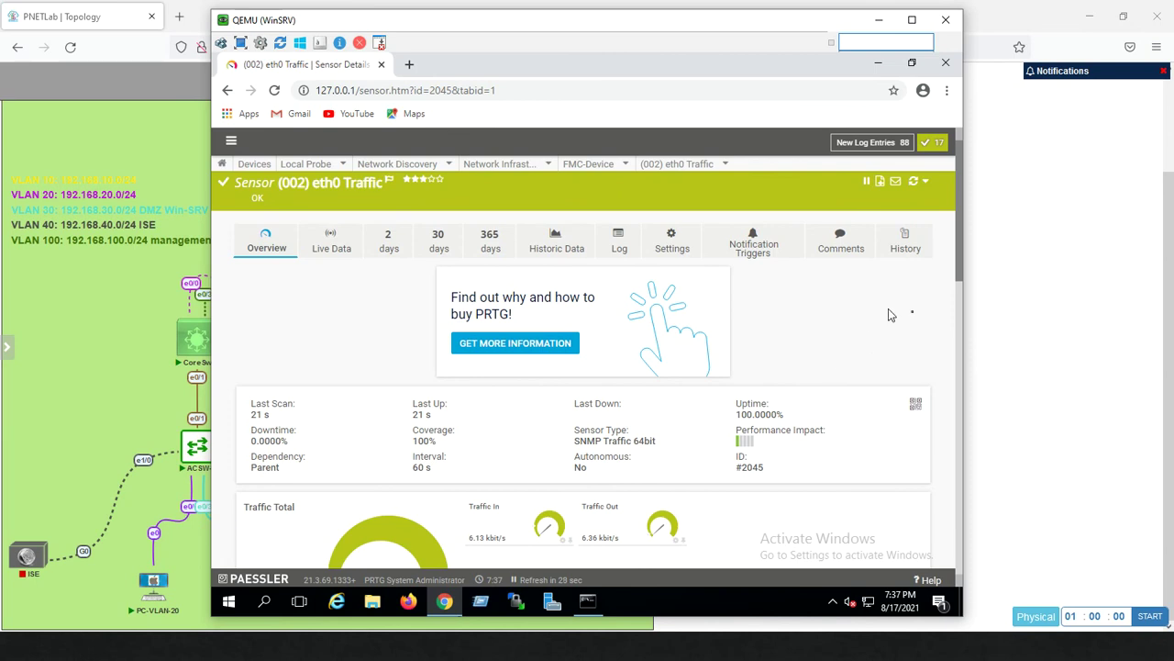
{"action": "left_click_drag", "start_coordinate": [961, 270], "coordinate": [903, 211]}
{"action": "left_click", "coordinate": [878, 19]}
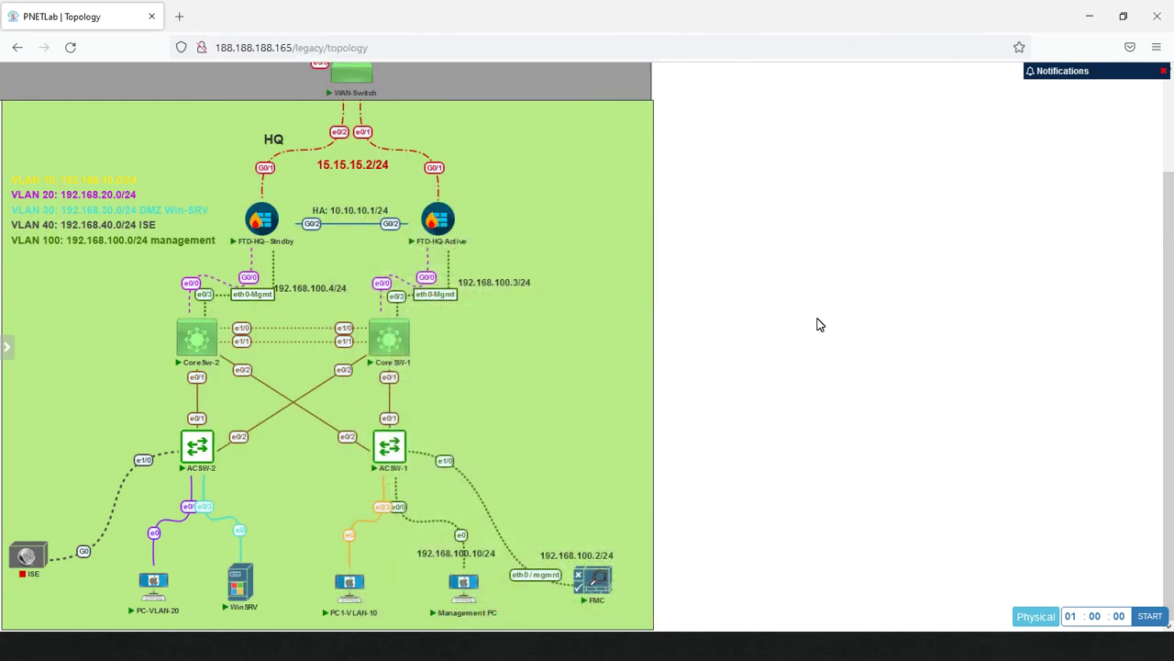